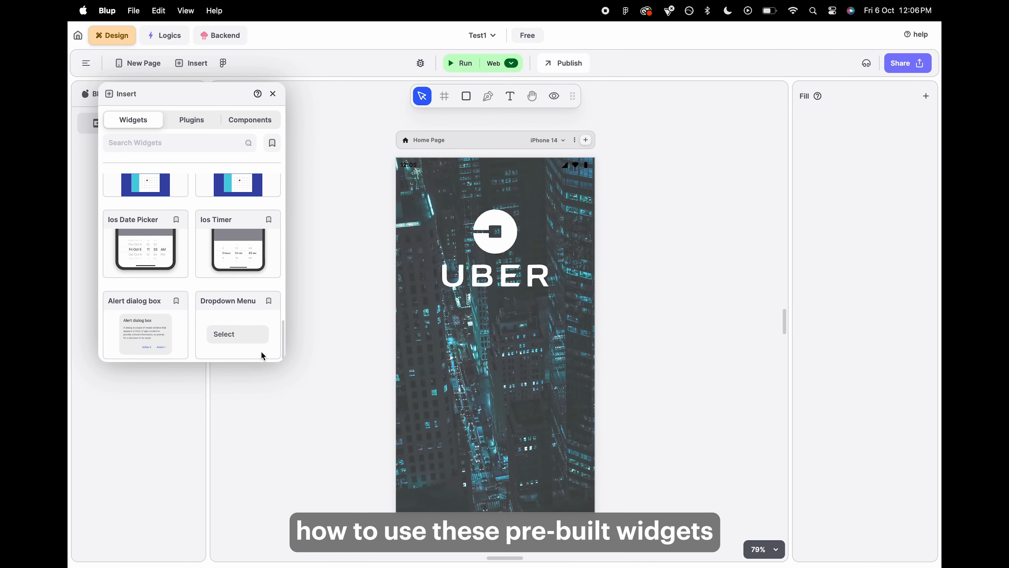
- Insert two Text field widgets below the UBER logo on the Home Page, one above the other
scroll(261, 351, up, 5)
scroll(260, 293, up, 10)
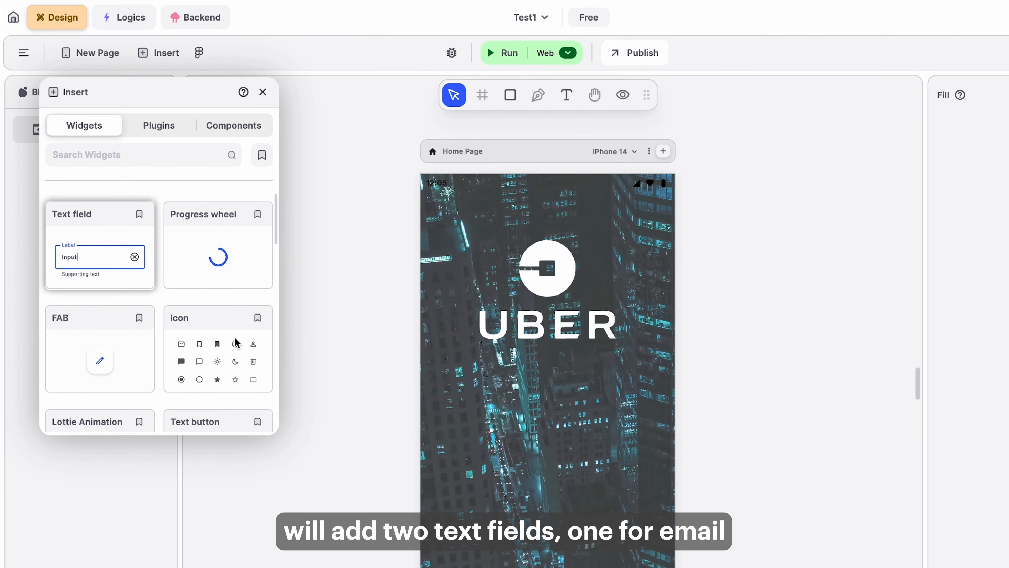
drag(106, 254, 476, 429)
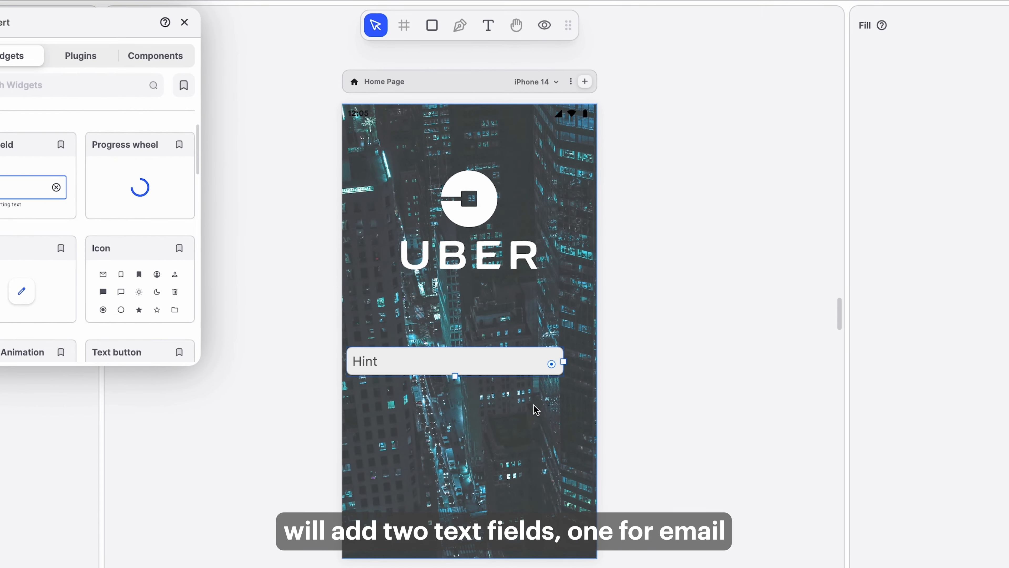
drag(40, 179, 515, 448)
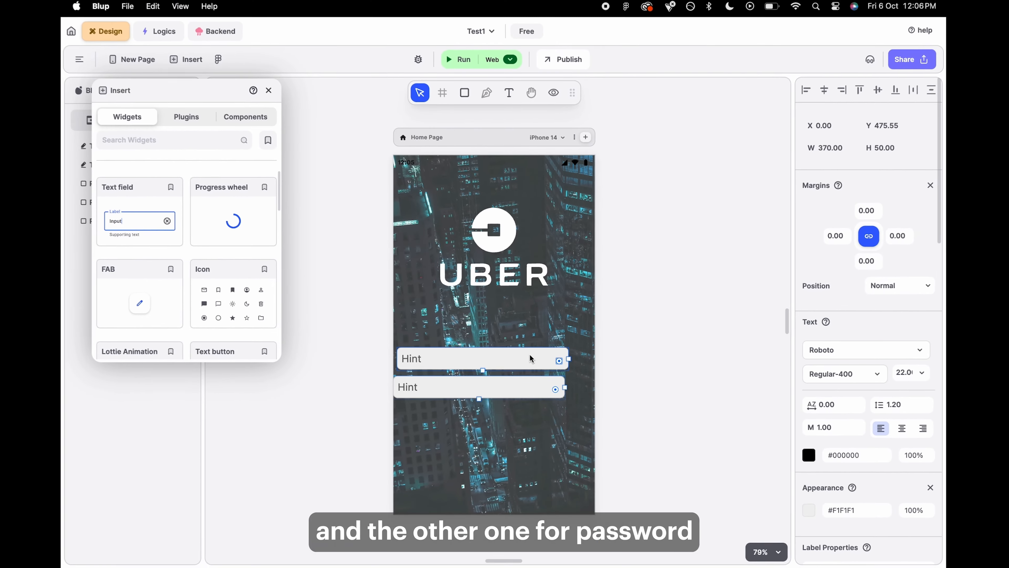
- Move the upper text field up slightly, centre it horizontally on the page, and set its left text padding to 32
click(514, 355)
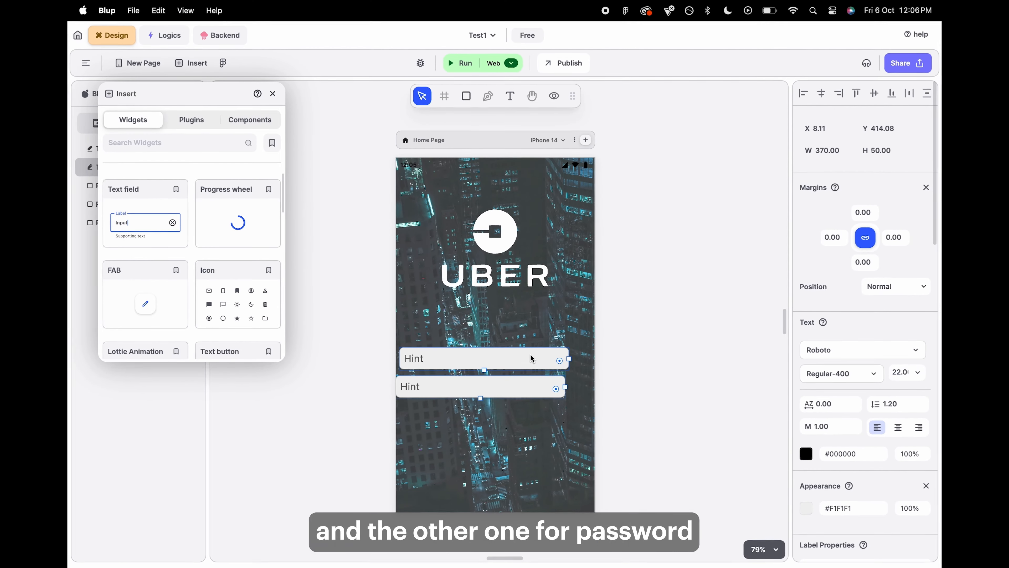
click(667, 371)
drag(549, 356, 554, 345)
click(821, 93)
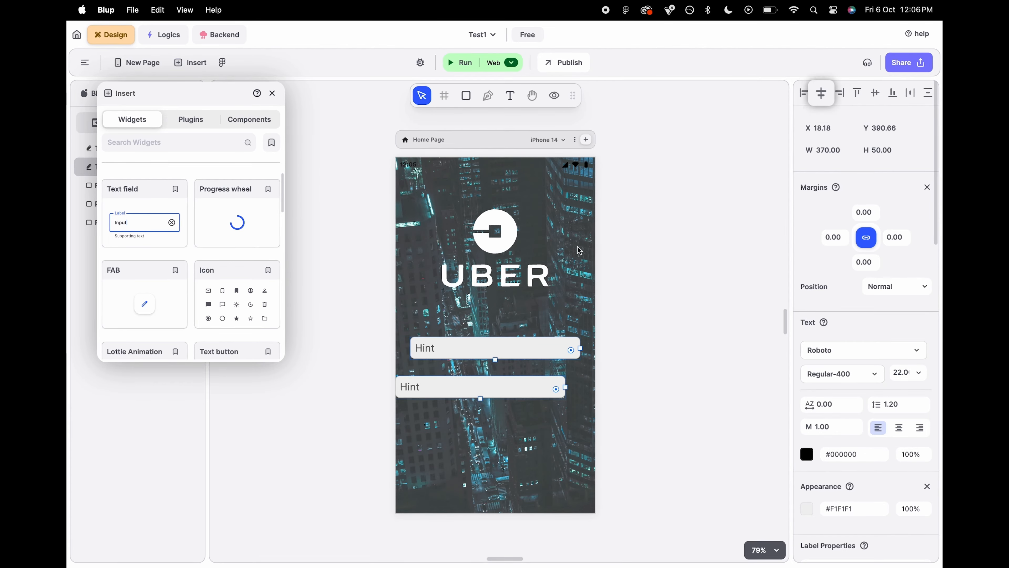
scroll(826, 445, down, 10)
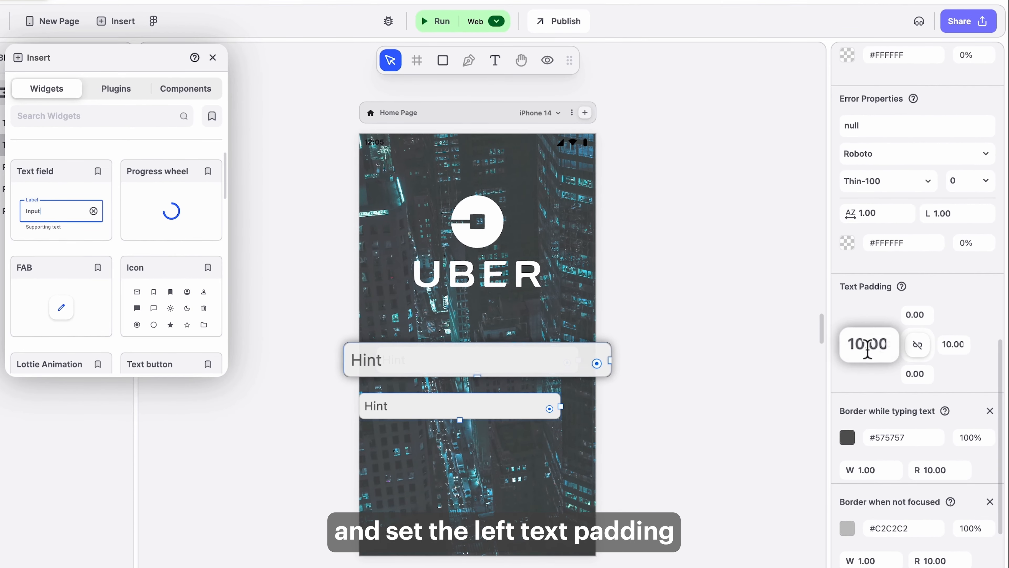
click(868, 344)
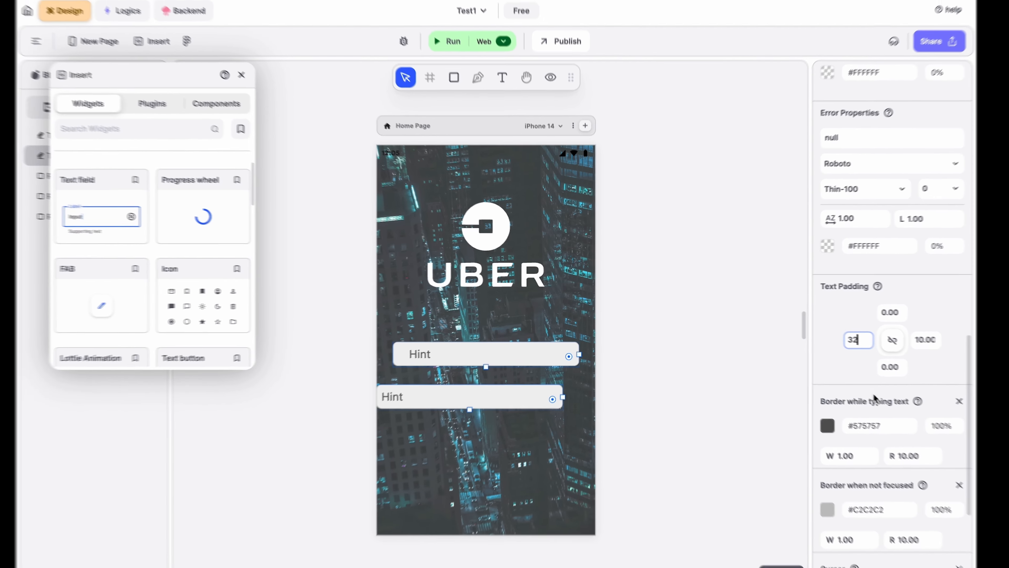
- Set the upper text field's hint to "Email" in Montserrat, Regular-400
scroll(890, 425, up, 4)
scroll(828, 438, up, 5)
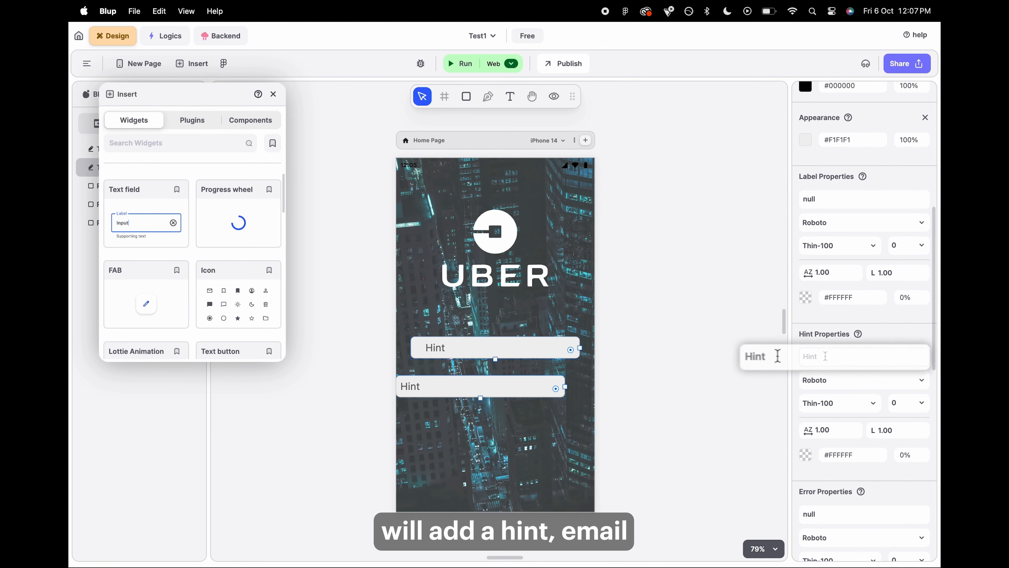
double_click(825, 356)
text(Email)
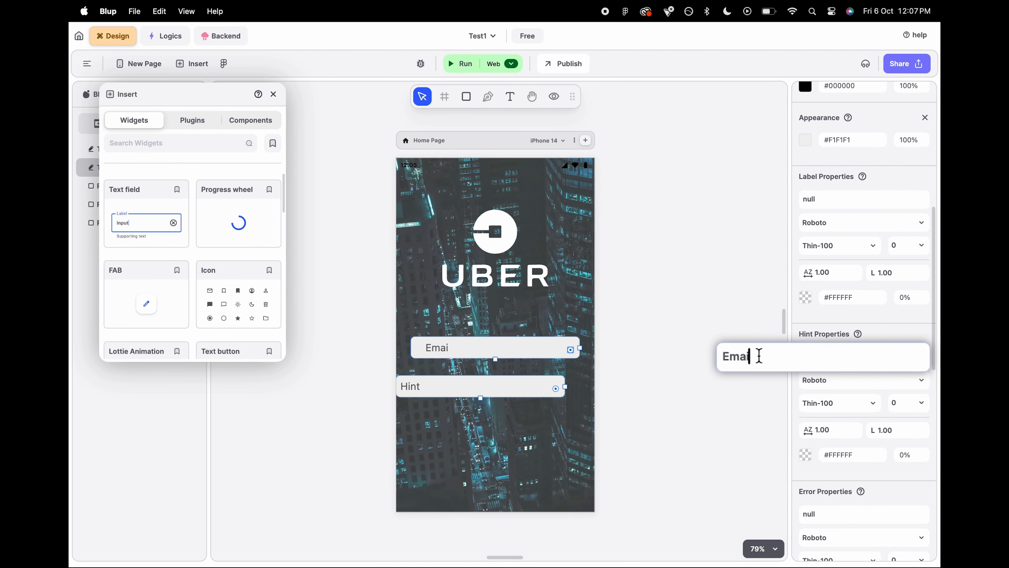
click(826, 380)
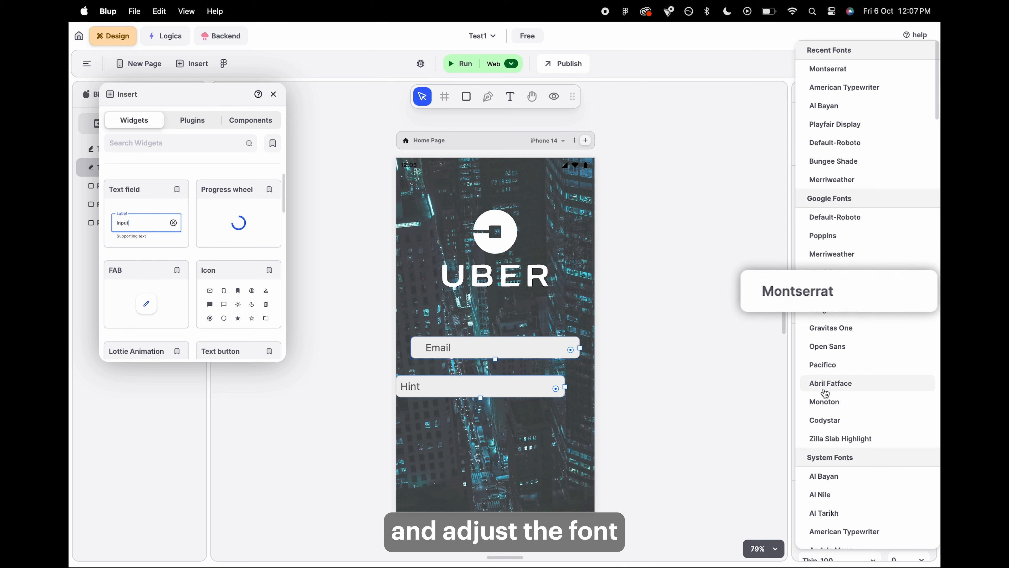
click(836, 291)
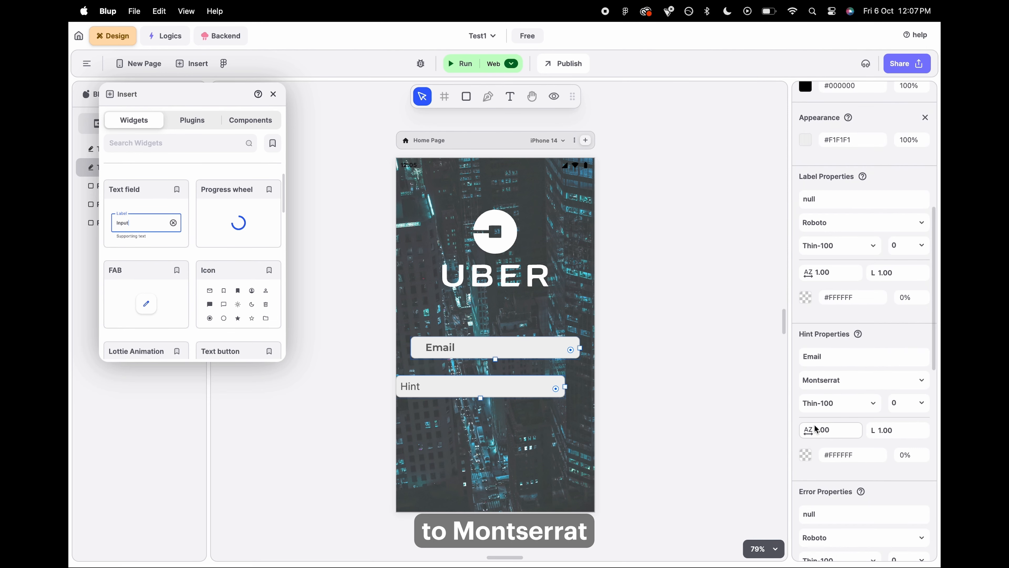
click(825, 410)
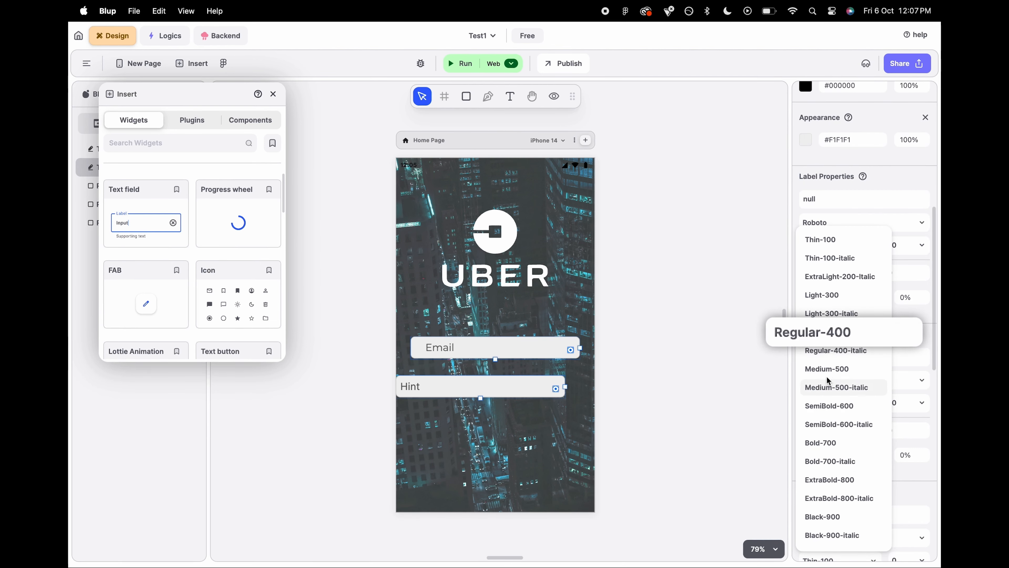
click(831, 333)
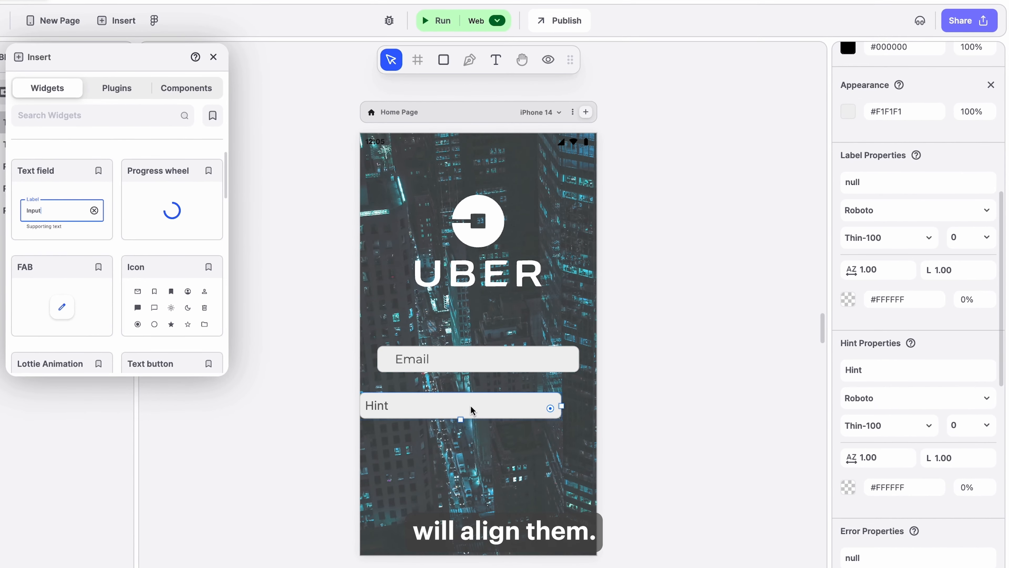
- Align the lower text field beneath the Email field and set its hint to "Password"
drag(470, 405, 491, 400)
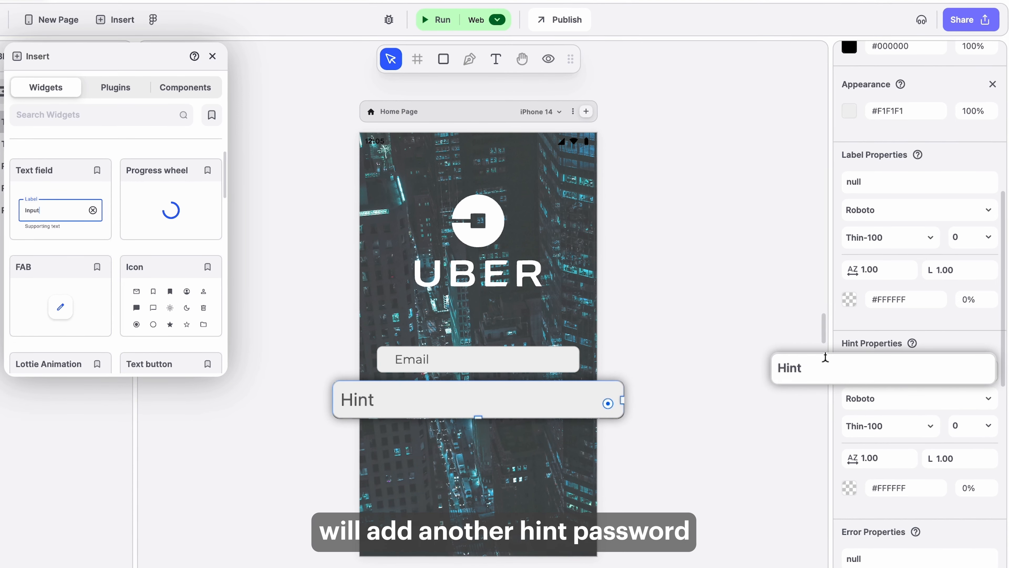
click(815, 364)
text(Pa)
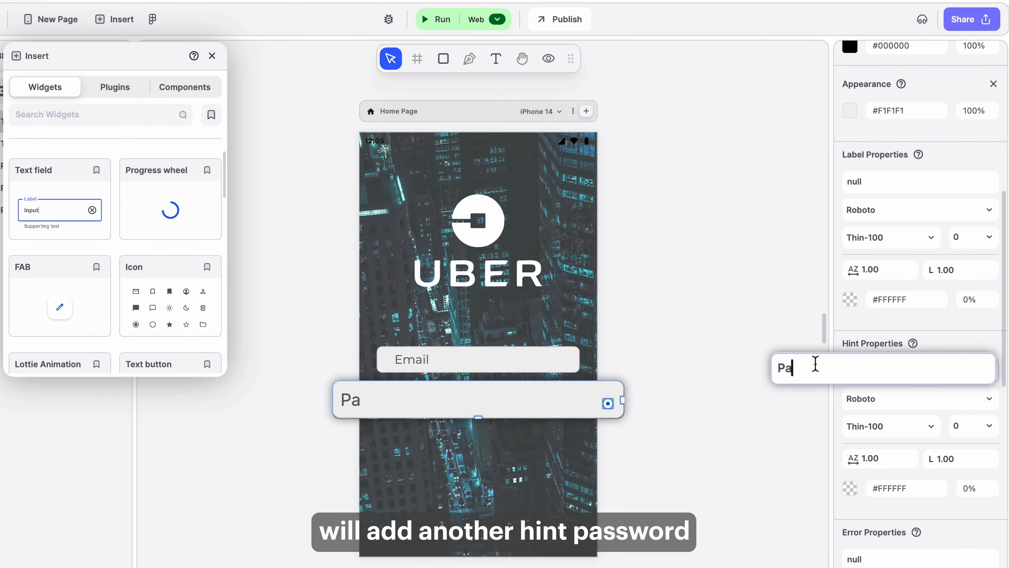
text(ssword)
- Format the Password field's hint in Montserrat, Regular-400, and set the field's left text padding to 32
click(871, 403)
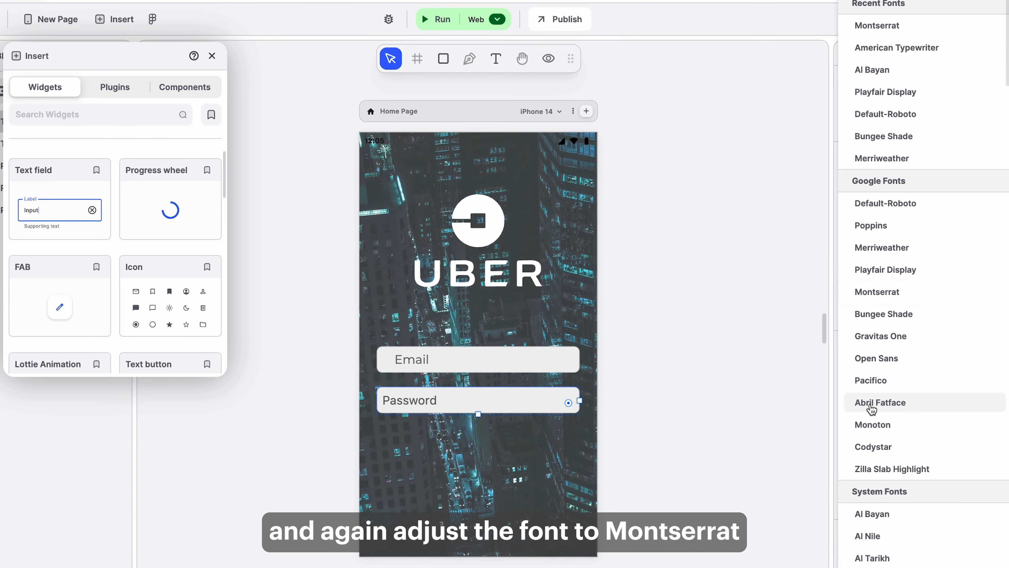
click(876, 291)
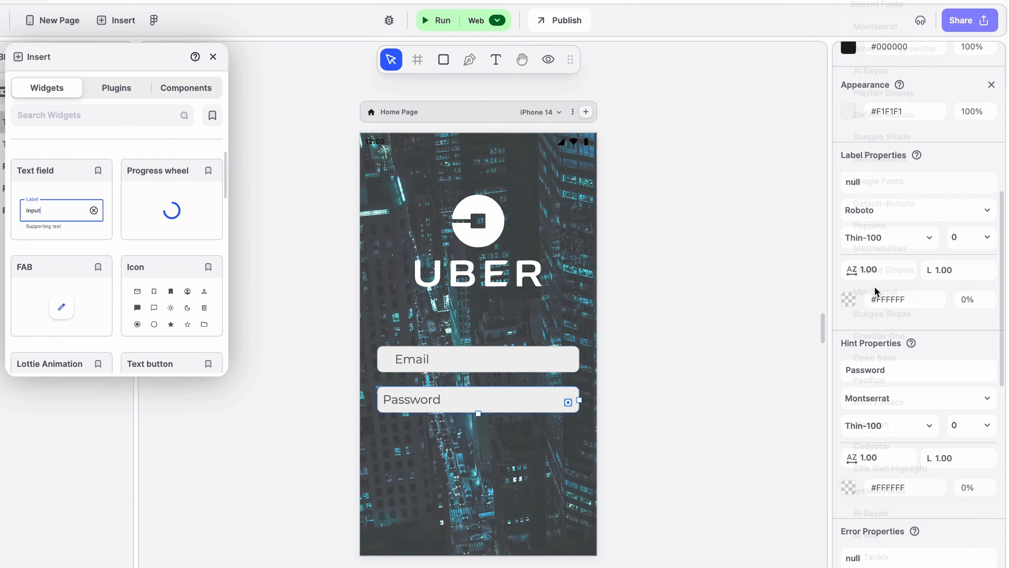
click(874, 428)
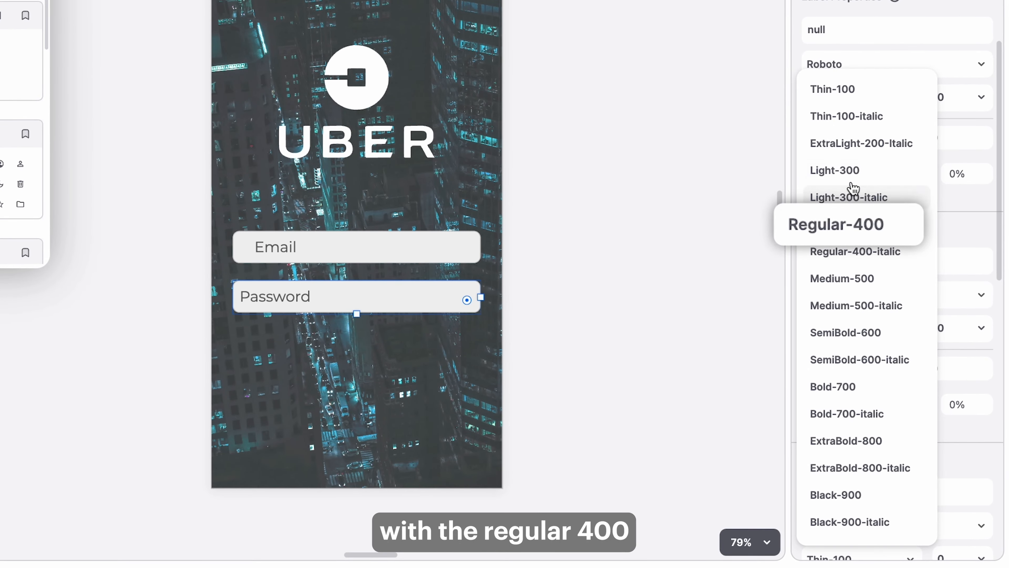
click(836, 224)
scroll(830, 398, down, 9)
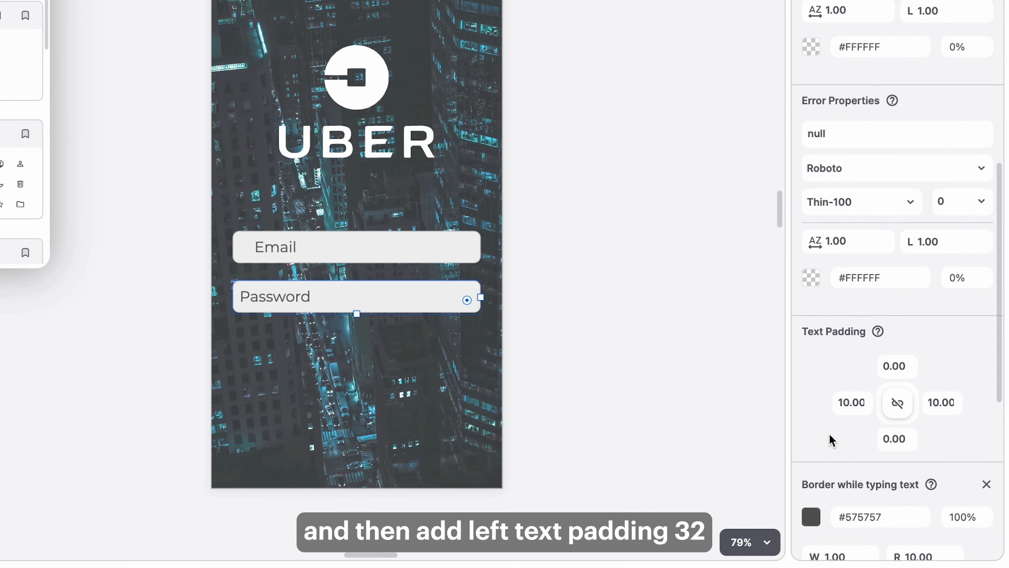
scroll(829, 433, down, 5)
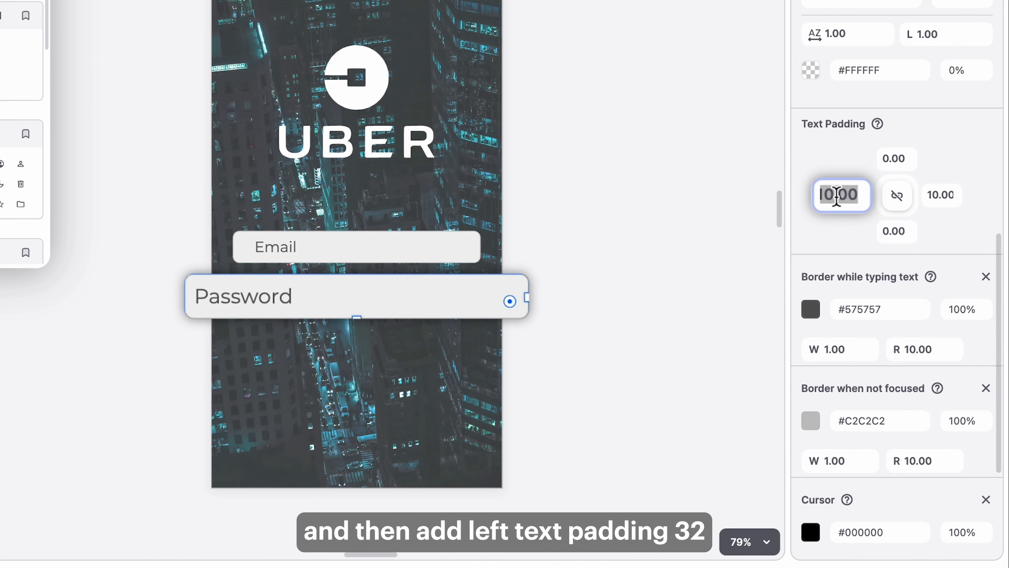
text(32)
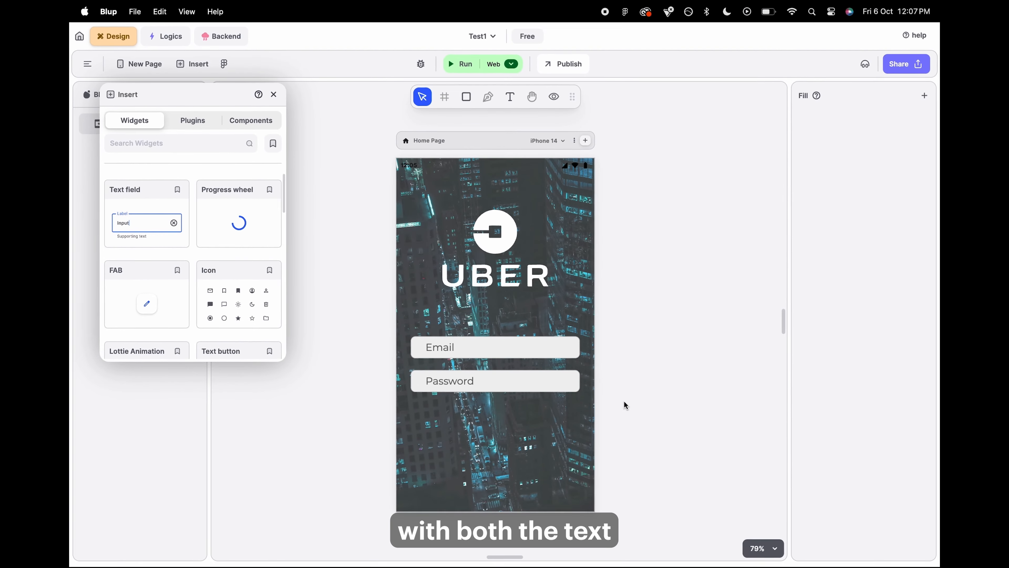
- Insert two Icon widgets, one at the start of the Email field and one over the start of the Password field
drag(240, 290, 443, 350)
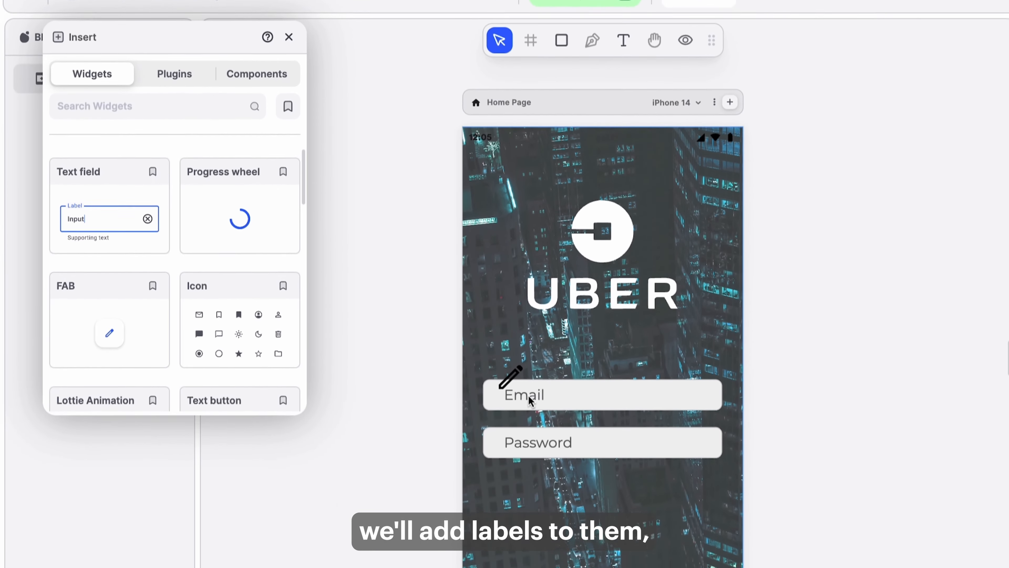
drag(235, 334, 477, 457)
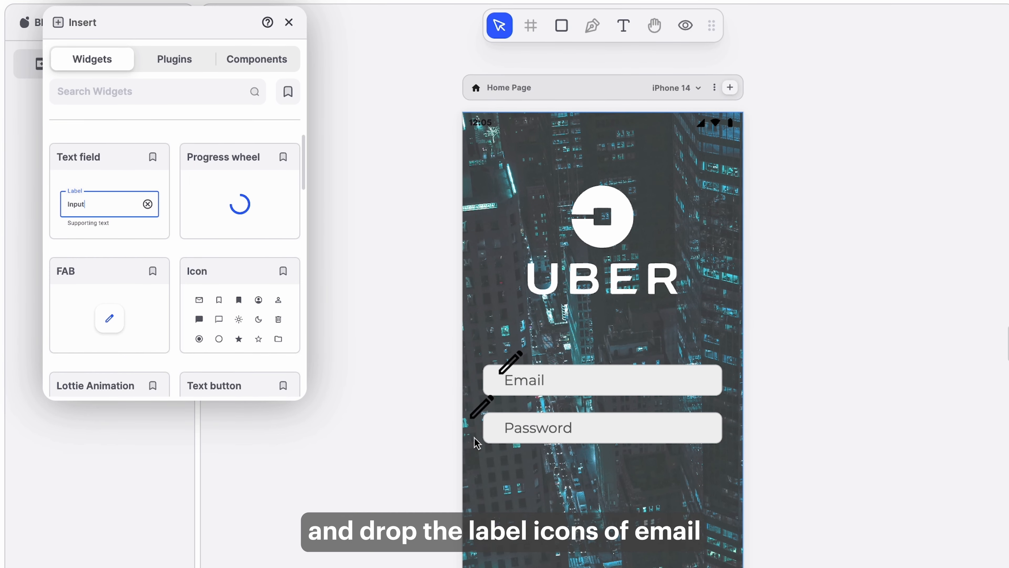
drag(481, 411, 497, 432)
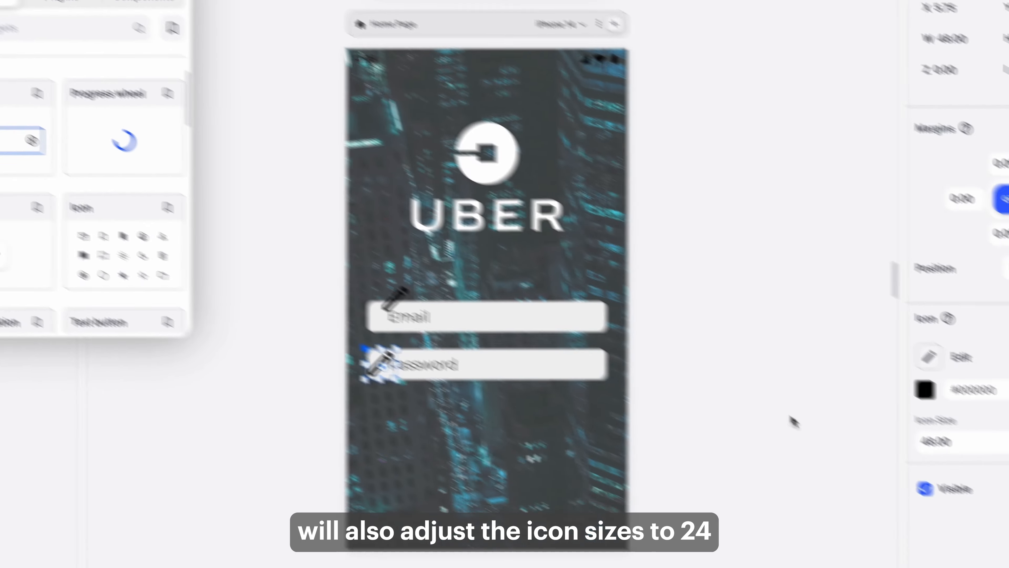
- Set the Password field's icon size to 24, replace the pencil with the Password icon found by searching "pass", and place it inside the field
click(819, 376)
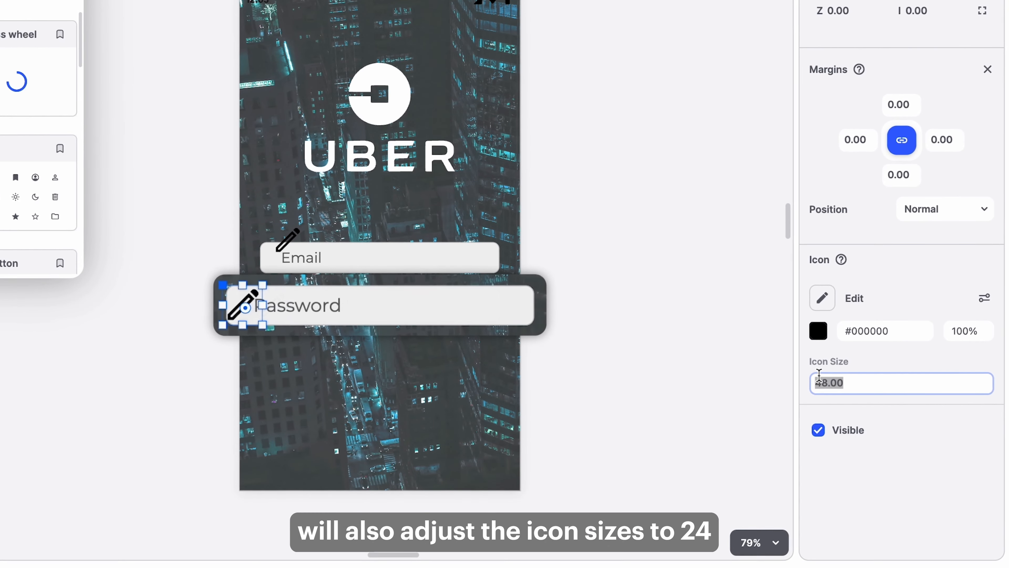
text(24)
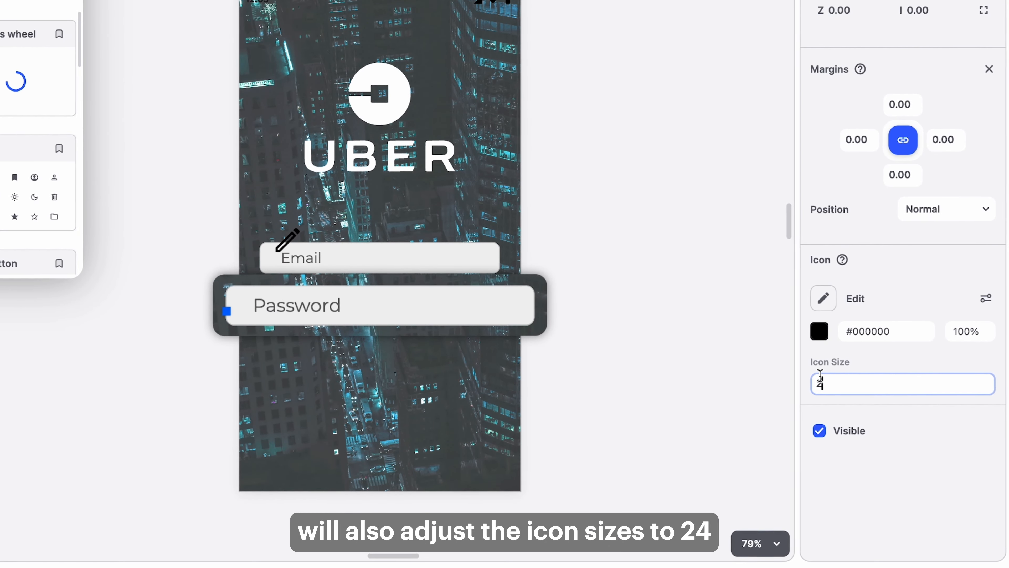
click(824, 300)
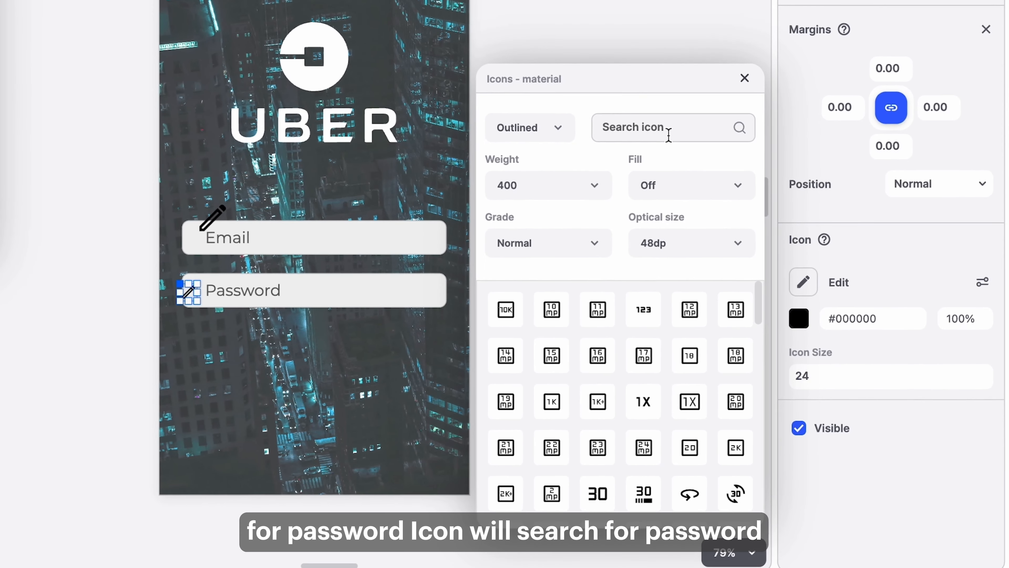
click(668, 135)
text(pass)
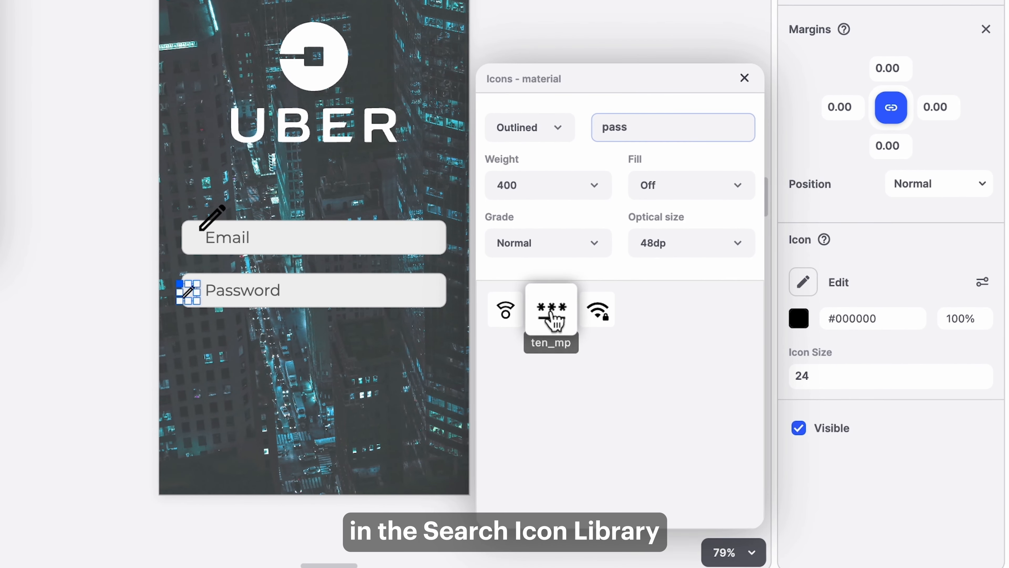
click(553, 320)
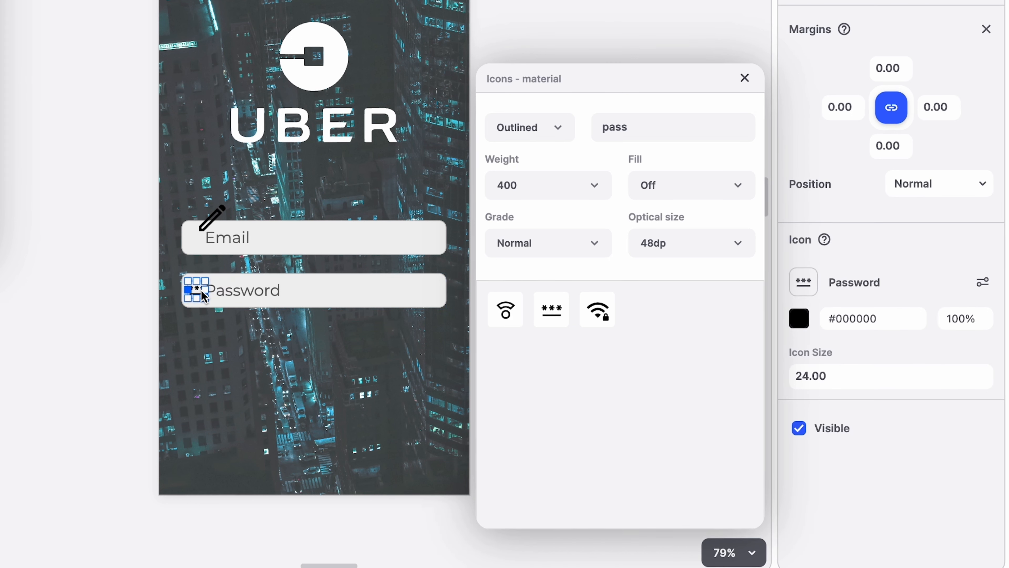
click(245, 357)
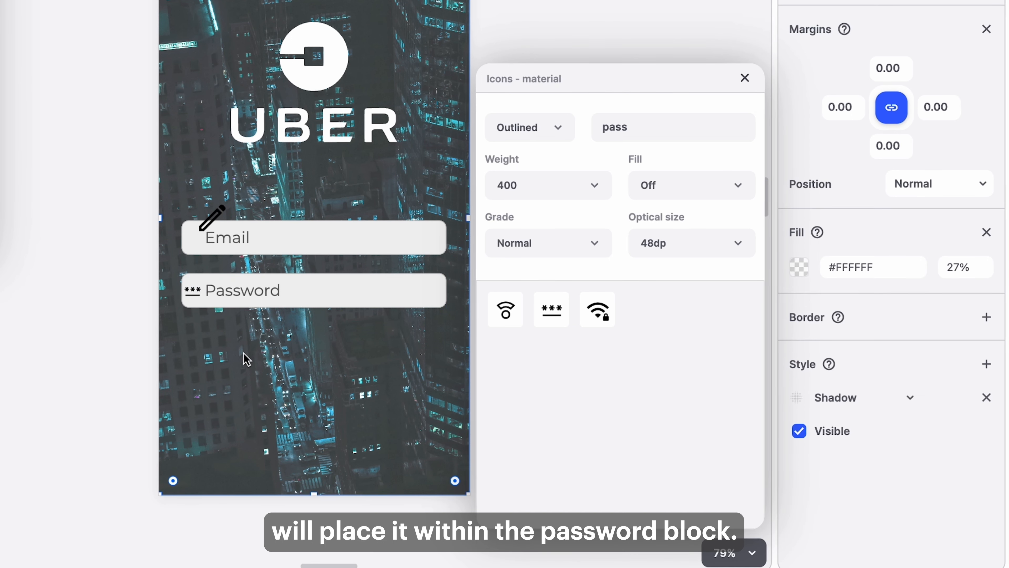
- Replace the Email field's pencil with the Email icon found by searching "email", set its size to 24, and place it inside the field
click(217, 212)
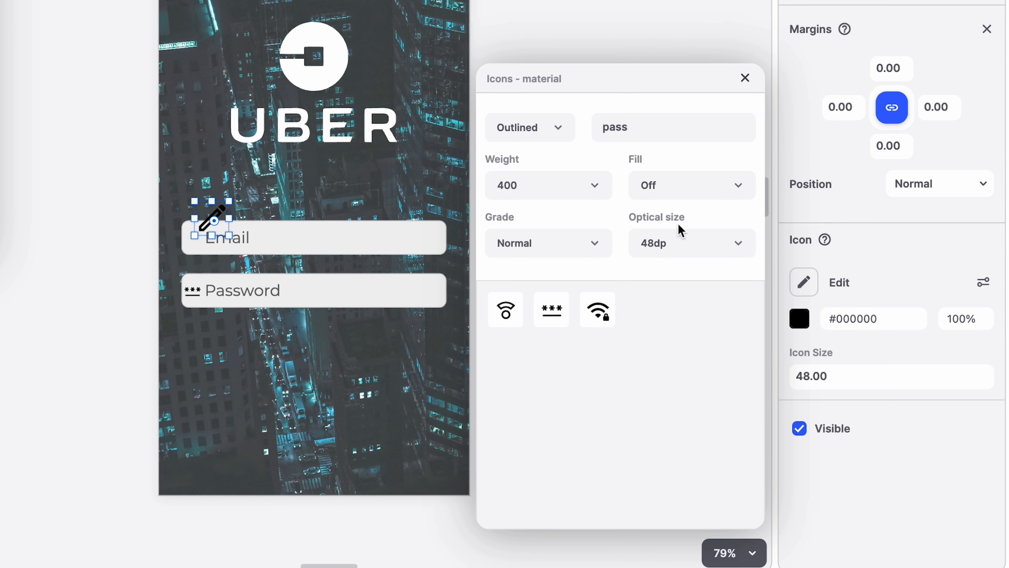
key(ctrl+a)
key(BackSpace)
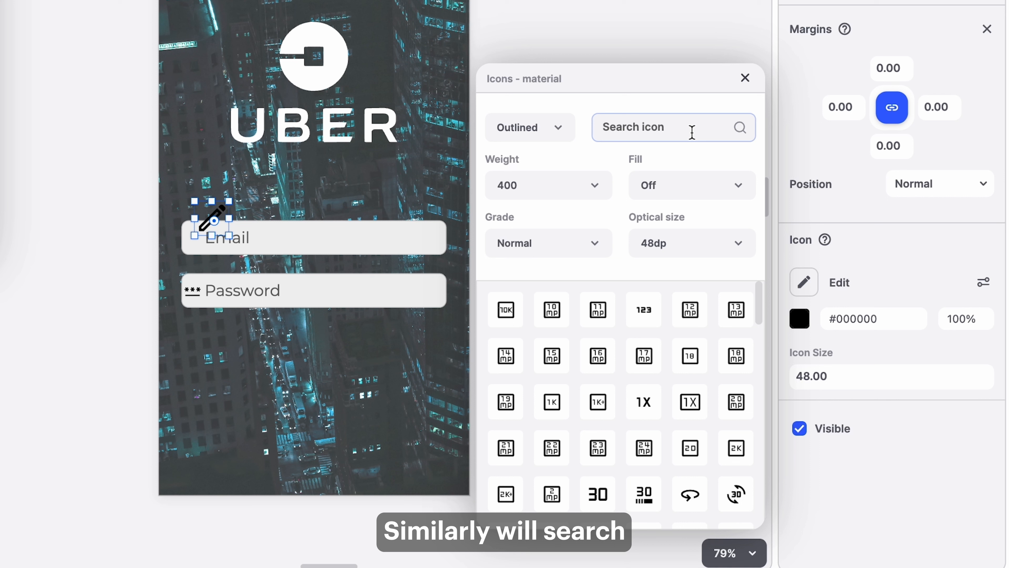
text(email)
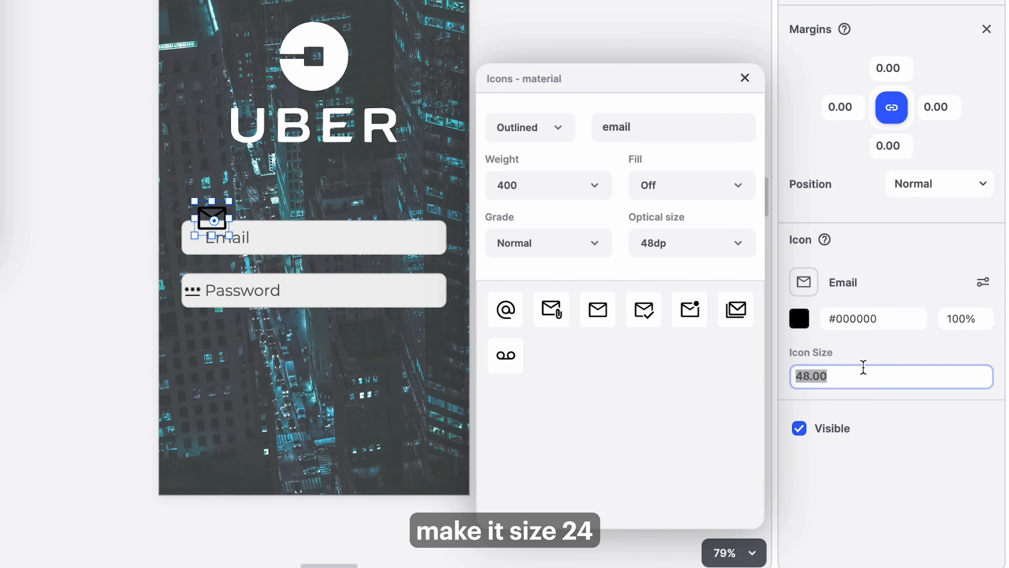
text(24)
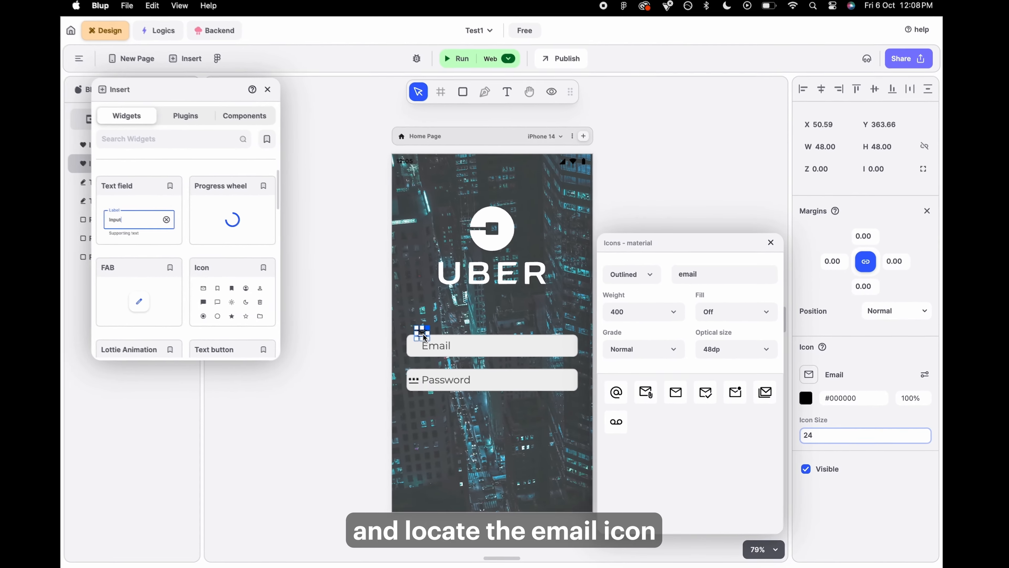
drag(209, 221, 199, 238)
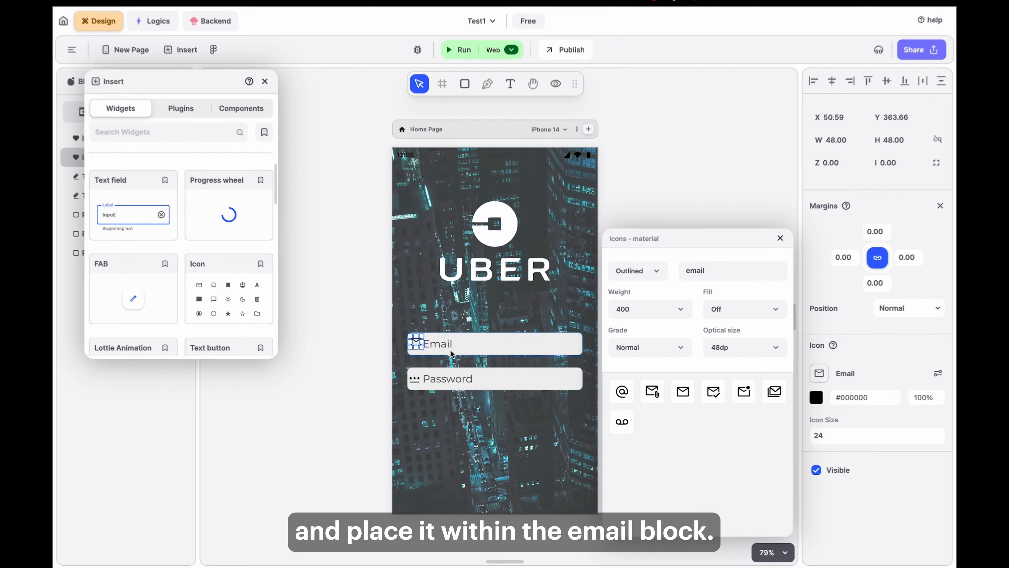
- Group the Password icon with the Password field and align the icon to the vertical center of the field
click(867, 169)
click(468, 421)
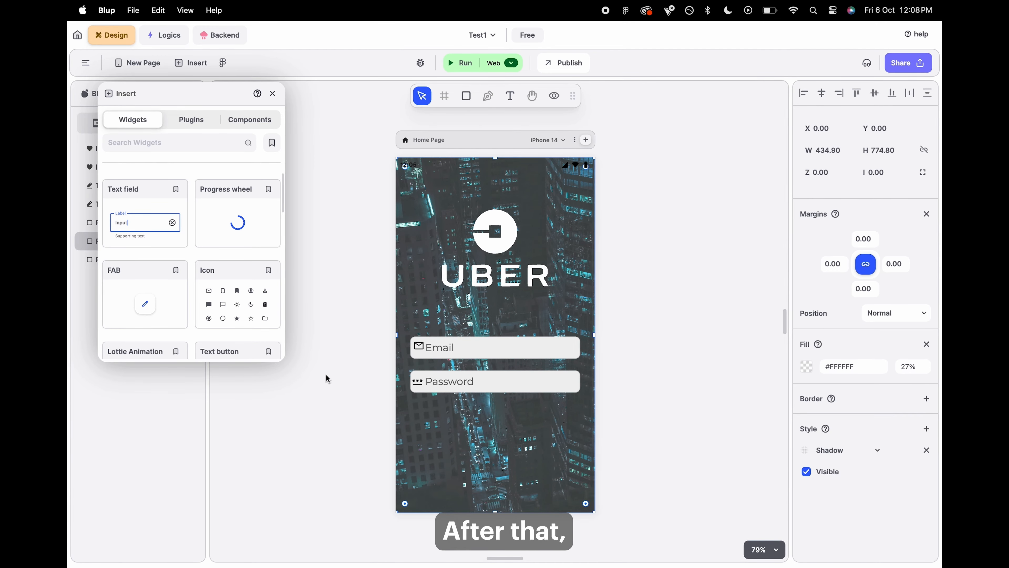
click(326, 373)
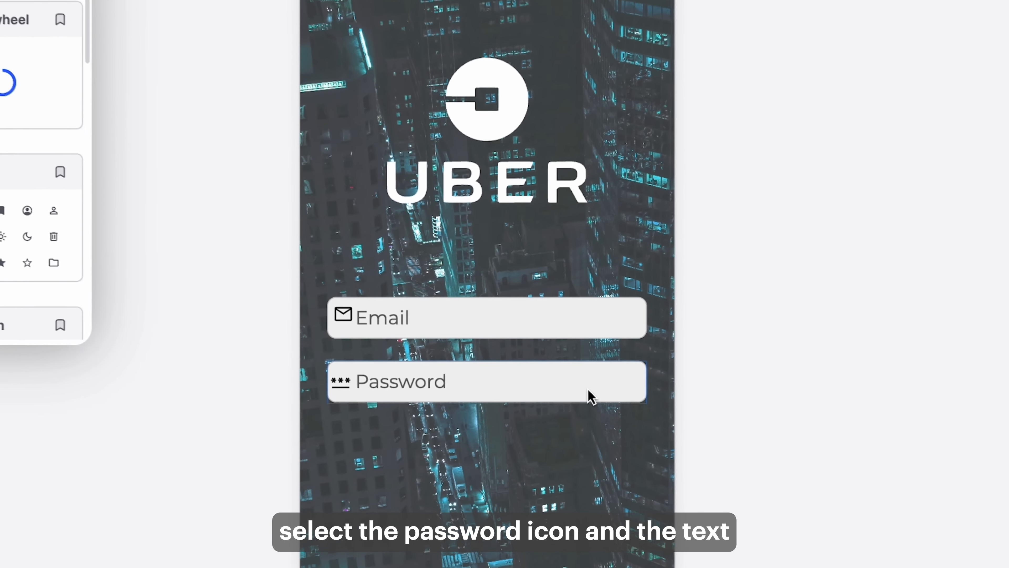
click(592, 395)
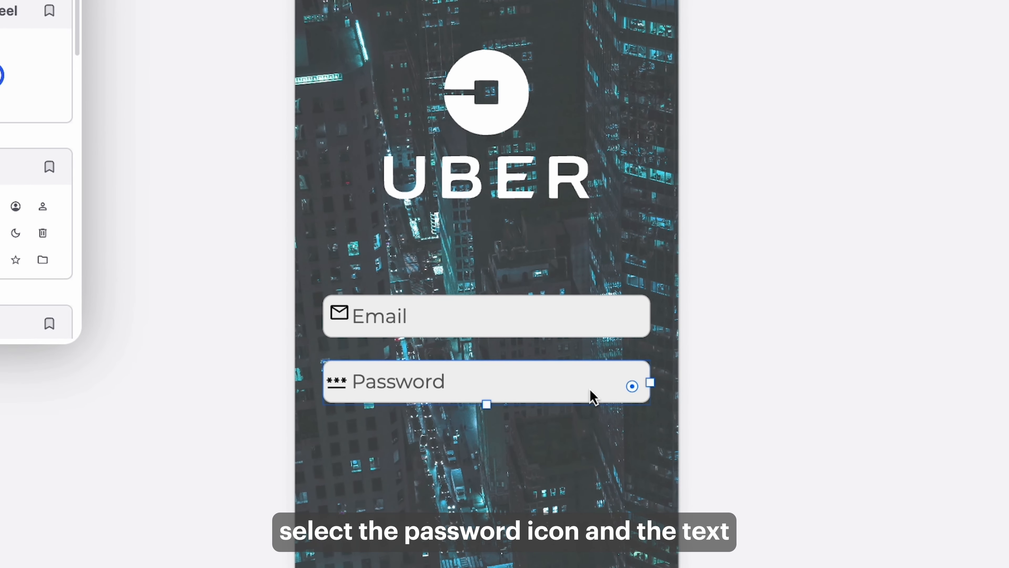
click(337, 382)
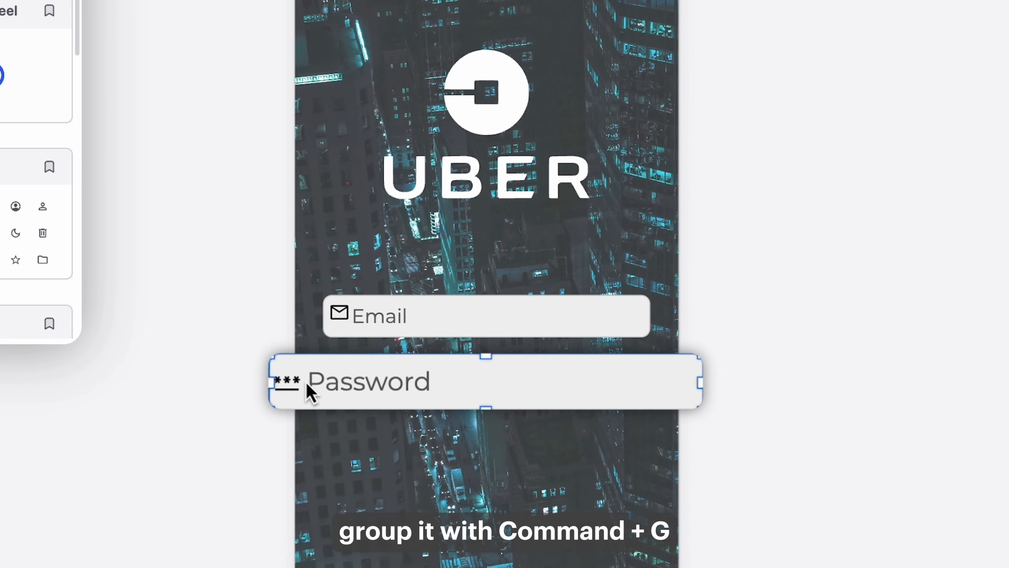
double_click(340, 383)
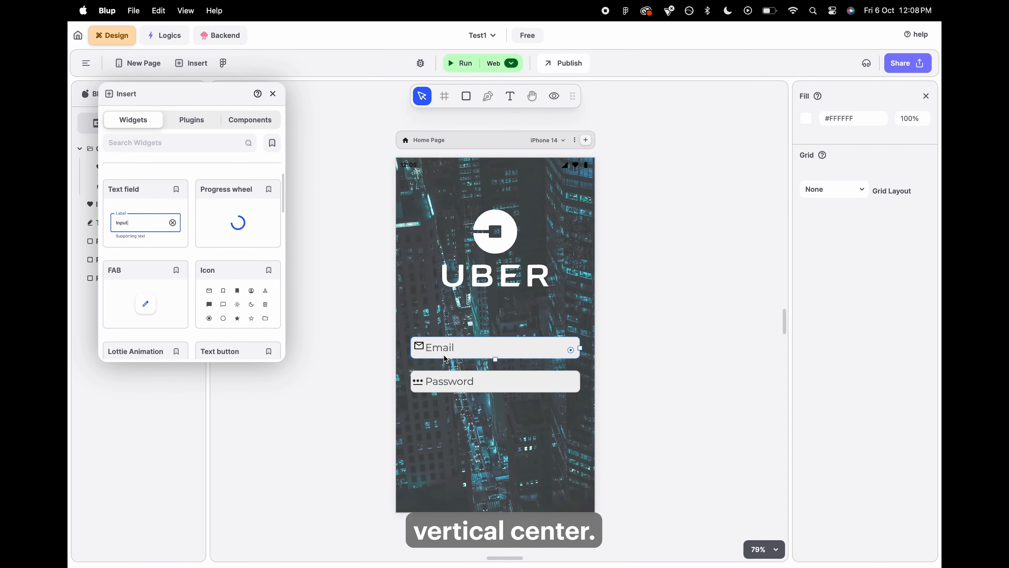
- Group the Email icon with the Email field and align the icon to the vertical center of the field
click(443, 354)
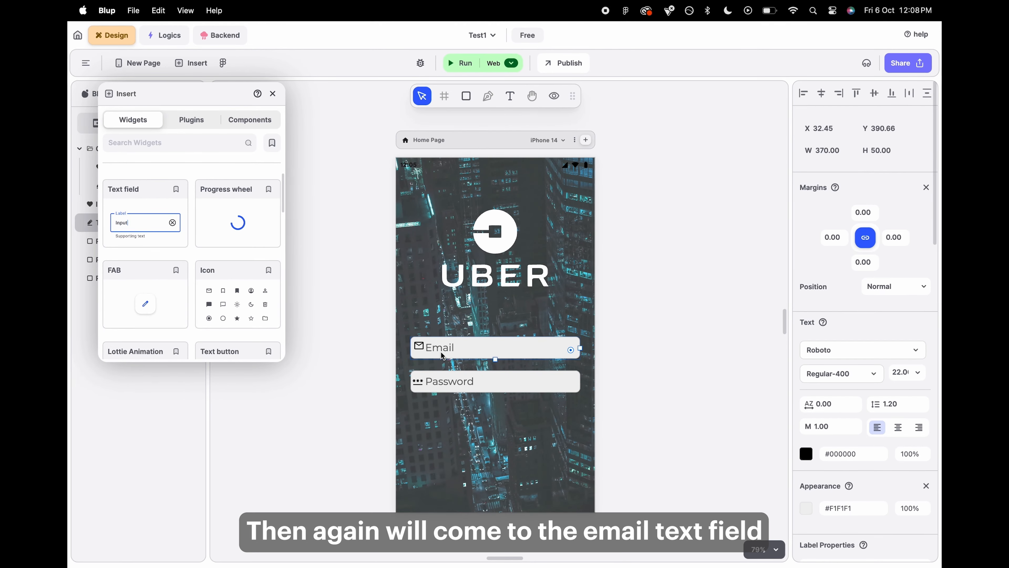
double_click(422, 349)
click(454, 357)
double_click(428, 346)
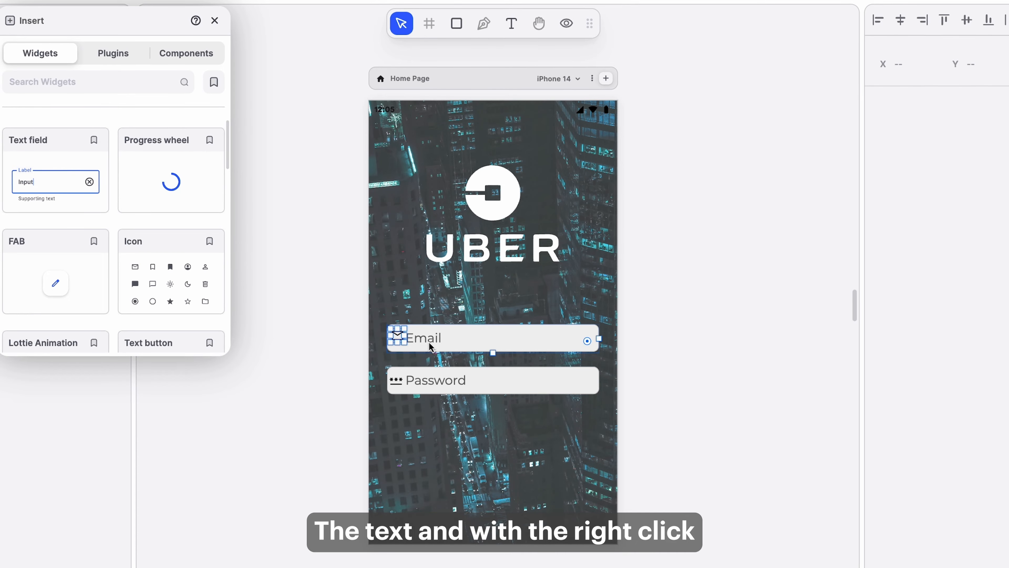
right_click(429, 342)
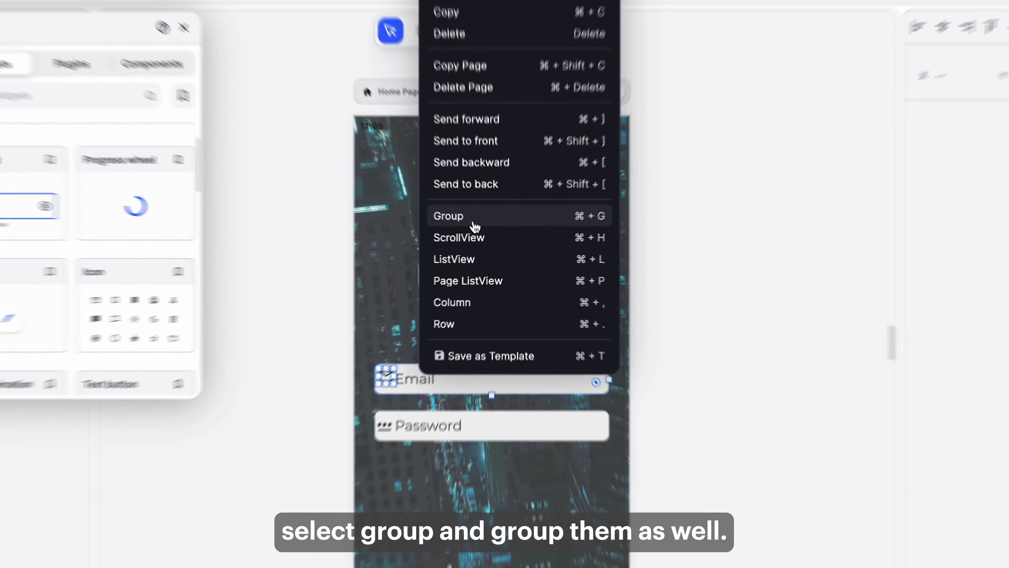
click(476, 227)
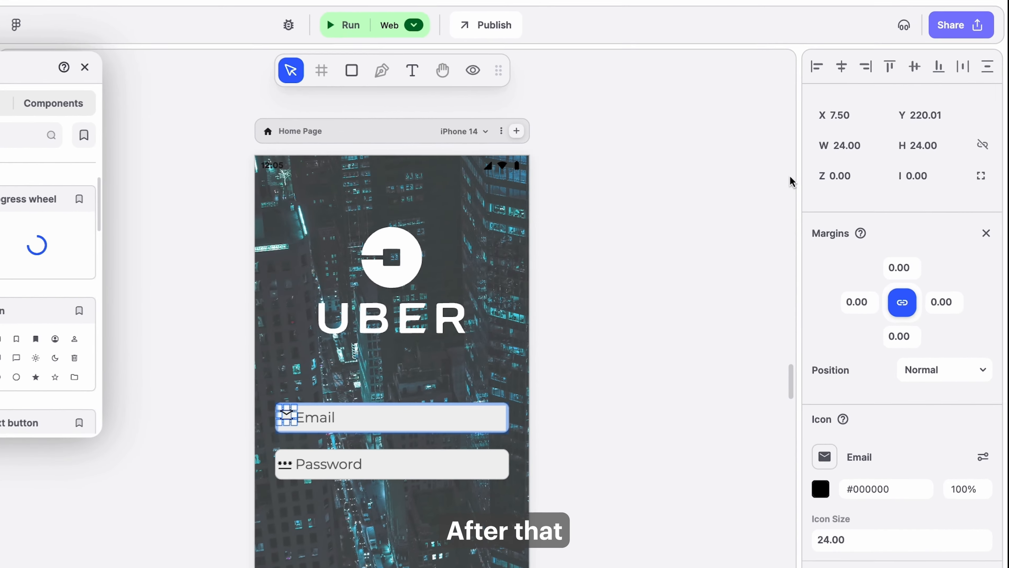
click(914, 67)
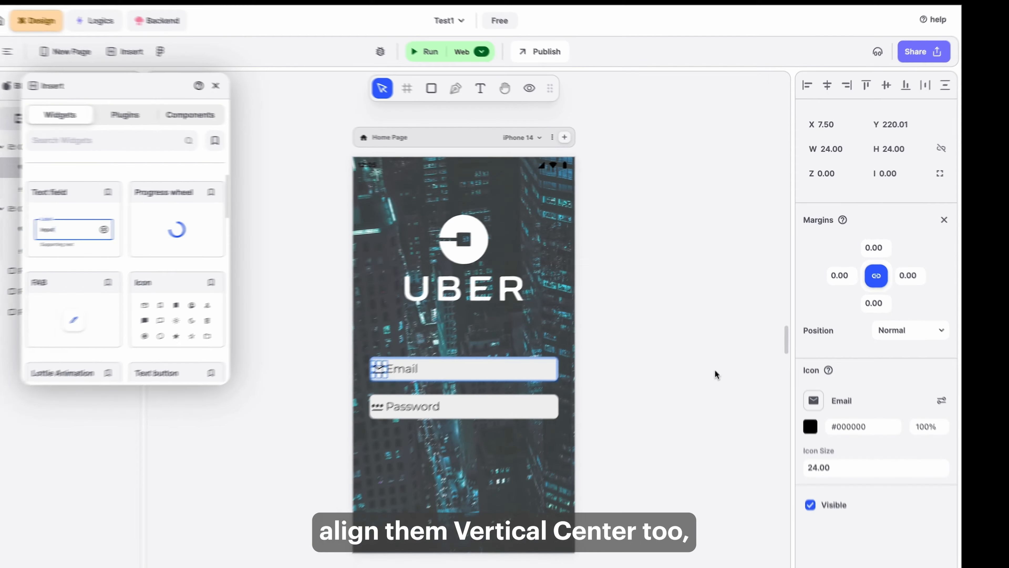
click(715, 370)
- Find the Text button widget by searching "button" and insert it below the Password field
scroll(715, 370, down, 1)
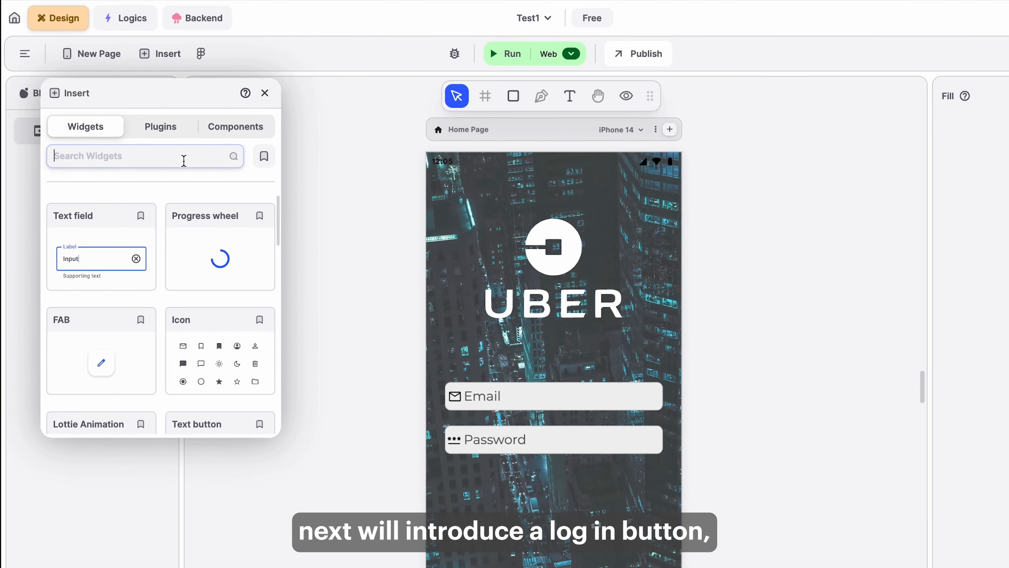
click(207, 147)
text(button)
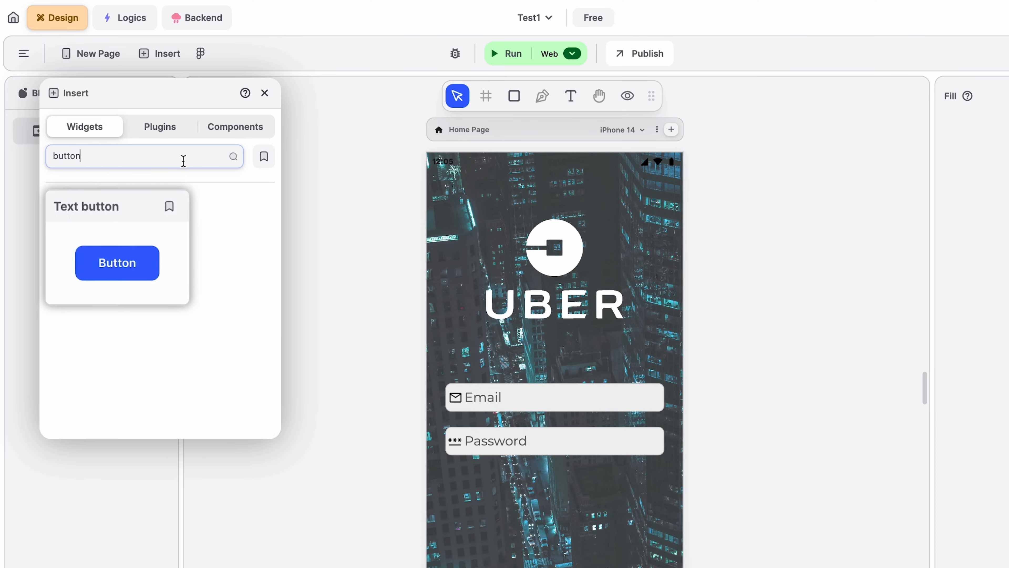
drag(125, 262, 570, 520)
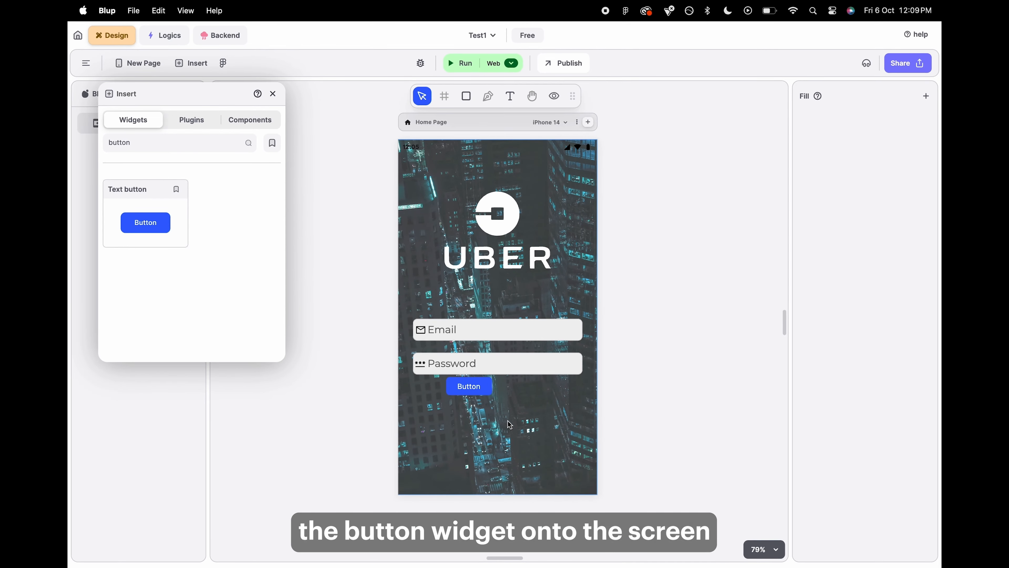
click(474, 393)
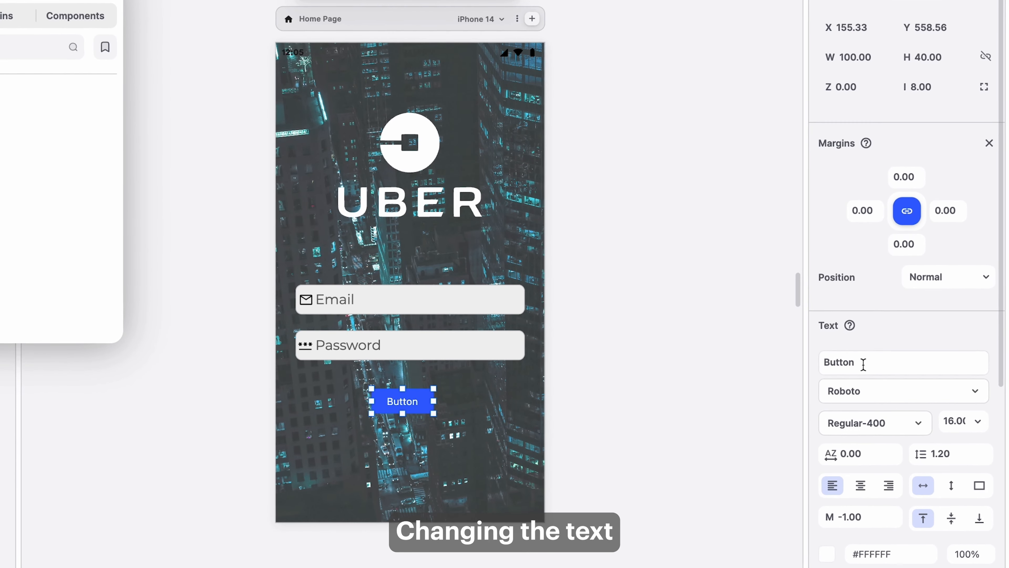
- Set the button's text to "Login" and its fill color to #000000
double_click(863, 363)
key(BackSpace)
text(Login)
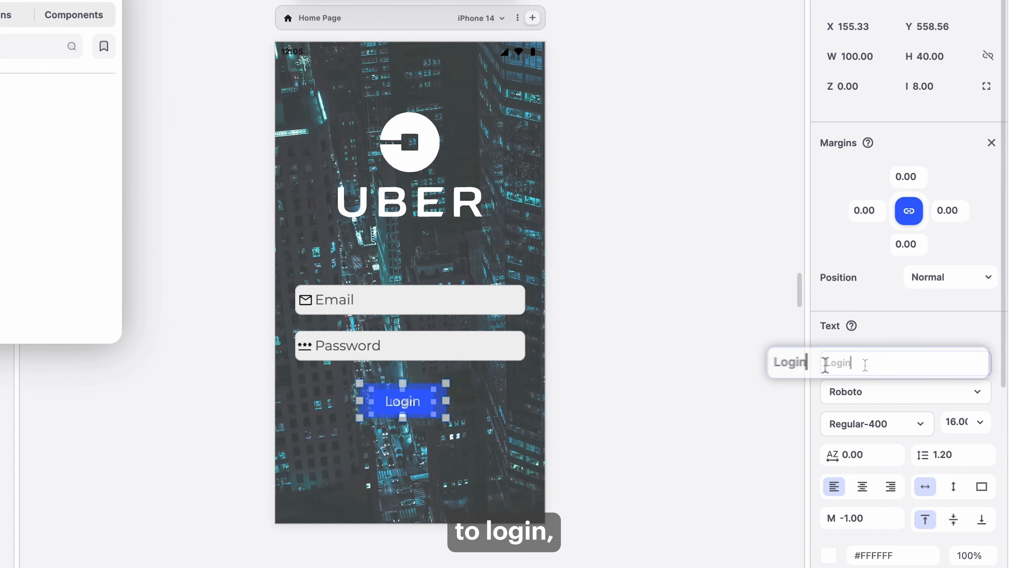
scroll(870, 459, down, 2)
scroll(870, 460, down, 3)
double_click(877, 477)
text(000000)
key(Return)
- Set the Login button's corner radius to 12, its width to 240 and its height to 52
scroll(878, 437, up, 5)
double_click(921, 32)
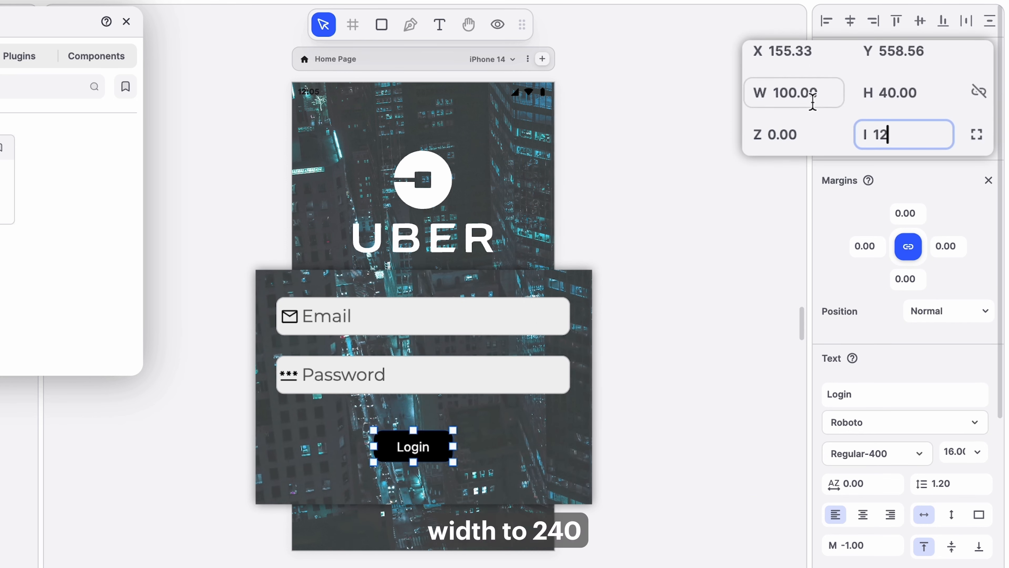
text(24)
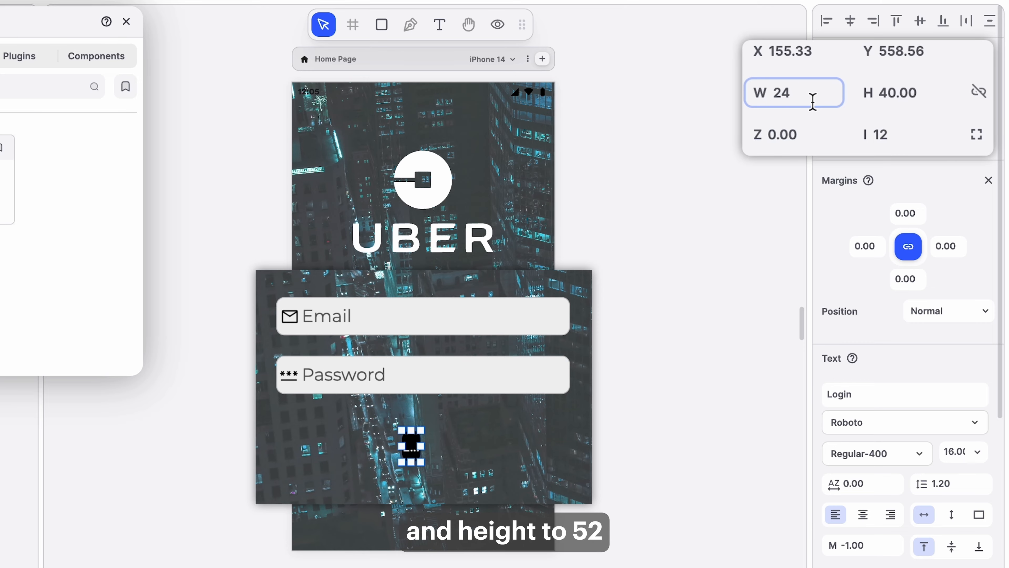
text(0)
key(Tab)
text(52)
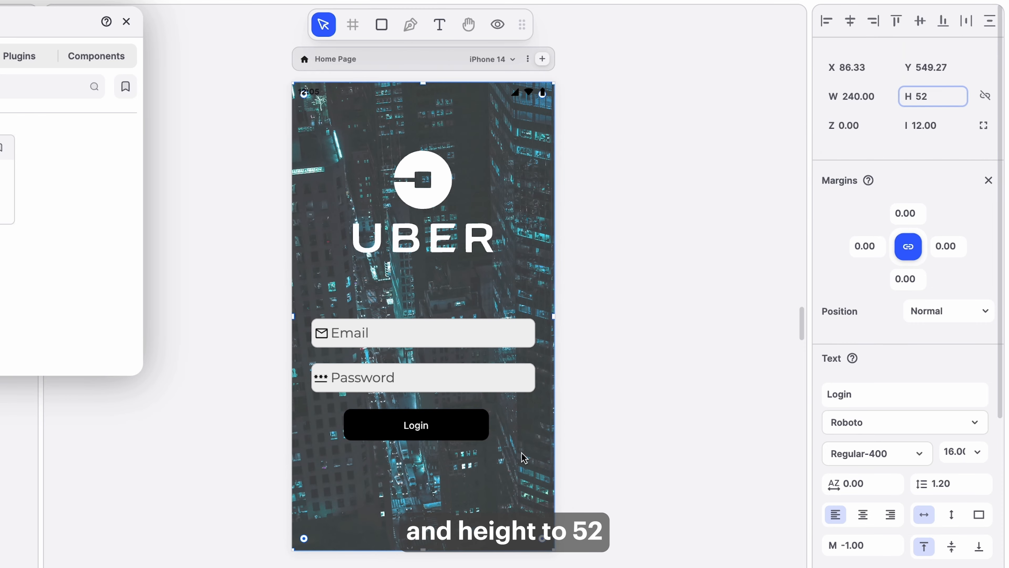
- Position the Login button neatly beneath the Password field, roughly centered across the page
click(524, 458)
click(456, 439)
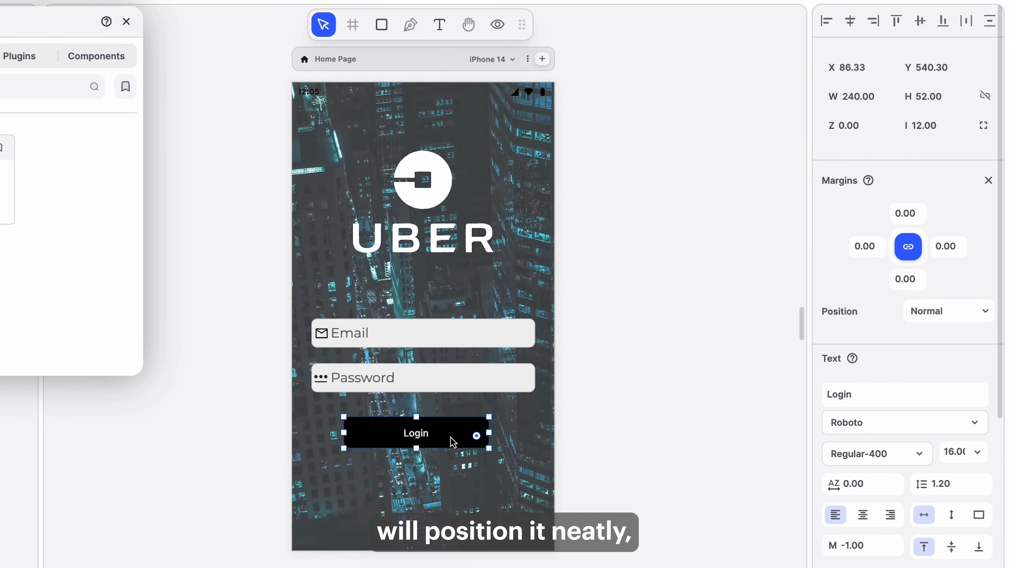
drag(450, 436, 451, 437)
click(604, 473)
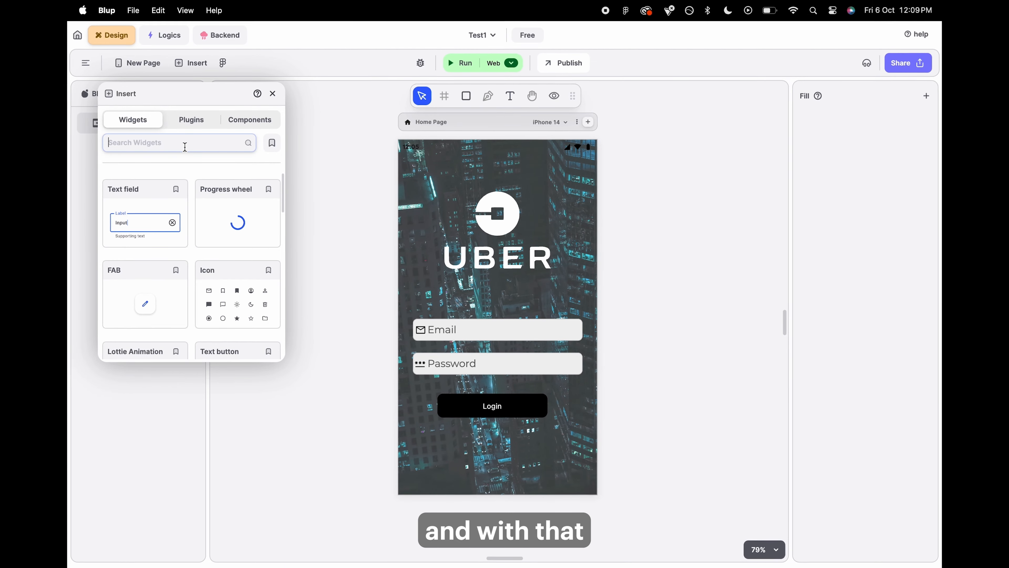
- Add a second page to the project beside the Home Page
click(273, 95)
scroll(335, 341, down, 2)
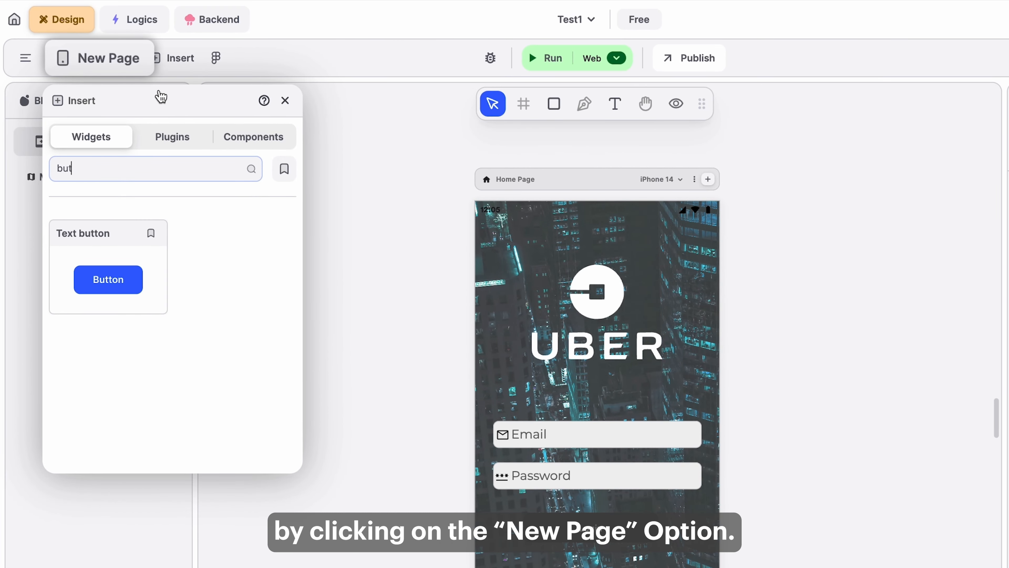
click(106, 60)
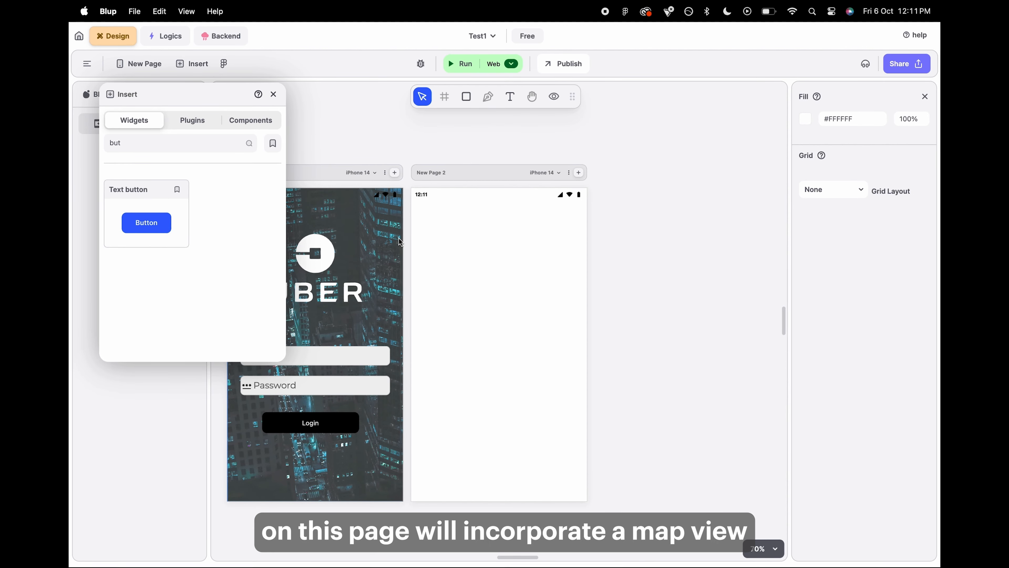
- Insert a Map View found by searching "map" on New Page 2 and stretch it across the page's upper half, about 353 high
click(226, 148)
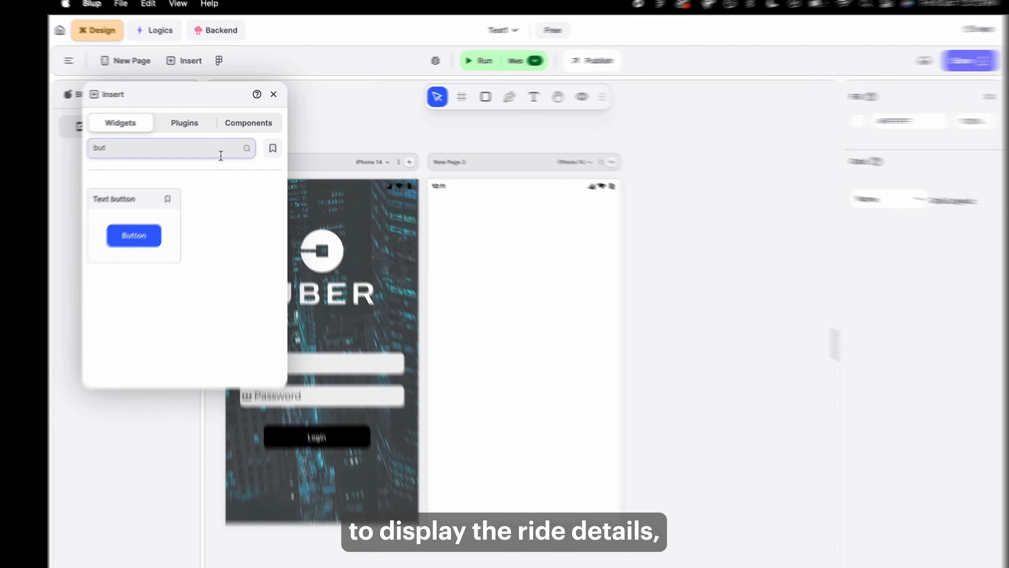
key(BackSpace)
key(BackSpace)
key(BackSpace)
text(map)
drag(134, 235, 497, 256)
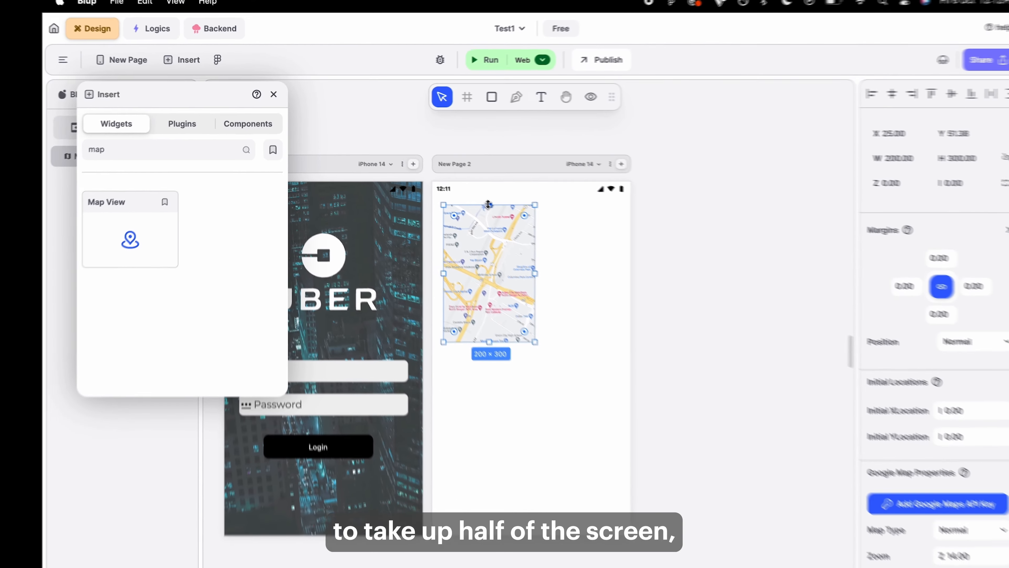
drag(488, 204, 489, 182)
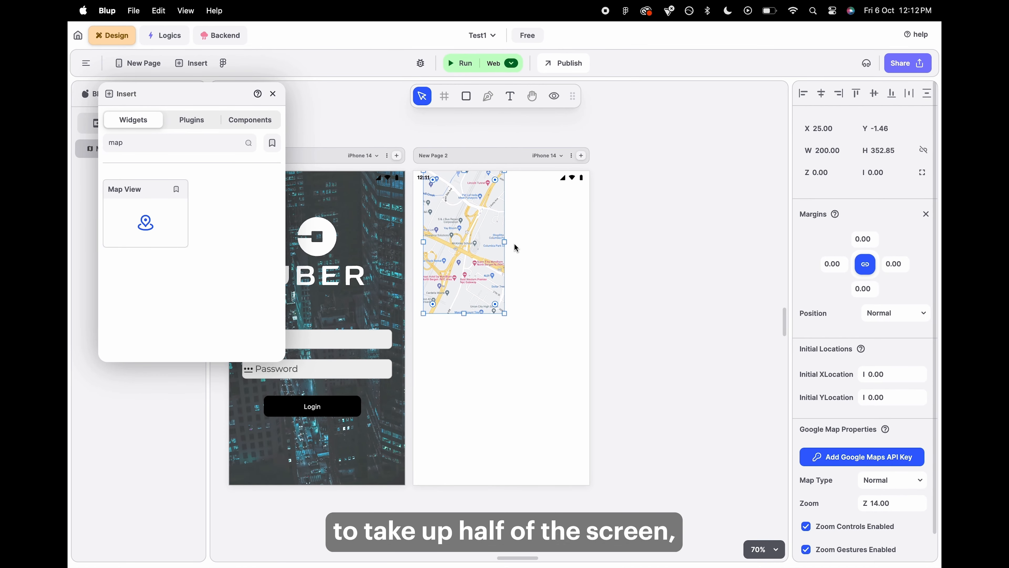
drag(504, 241, 632, 229)
- Insert a Text button found by searching "butt" at the bottom edge of New Page 2 and widen it to the full page width
click(175, 142)
key(BackSpace)
key(BackSpace)
key(BackSpace)
text(but)
drag(145, 222, 502, 473)
drag(546, 477, 613, 476)
- Set the bottom button's text to "Confirm Uber" and its fill color to black (#000000)
double_click(831, 380)
text(Confit)
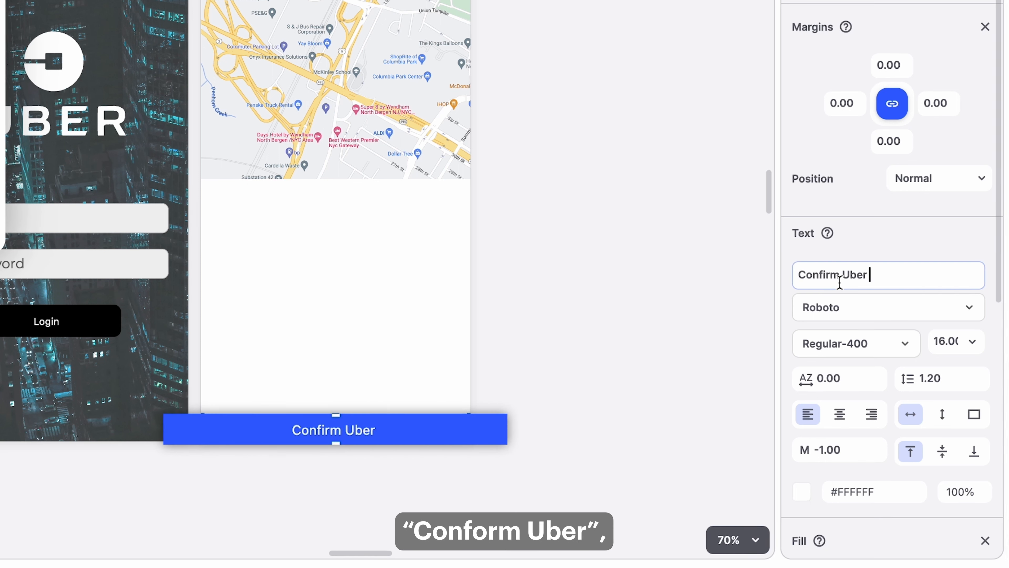
text(A)
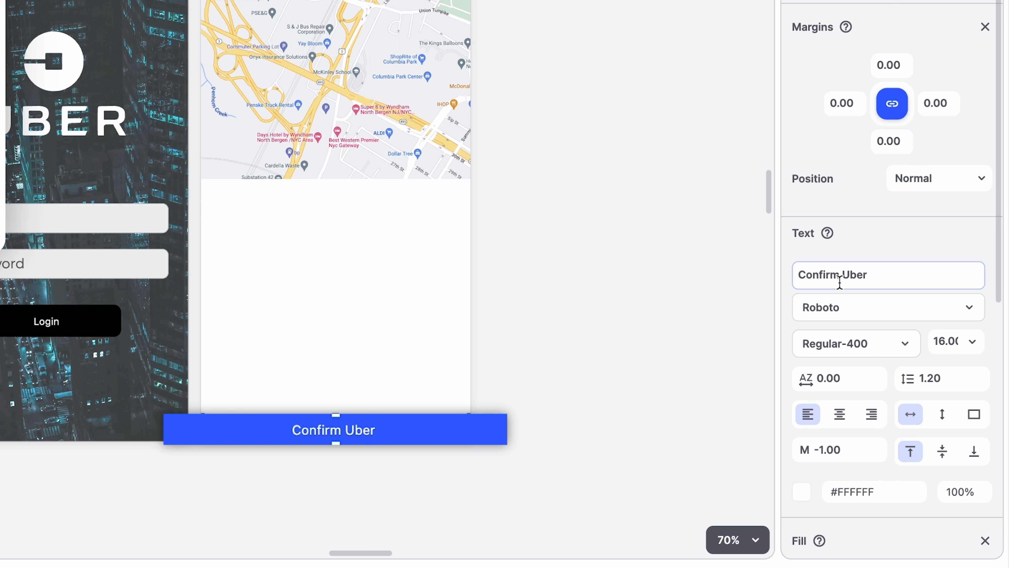
scroll(840, 172, down, 3)
click(798, 368)
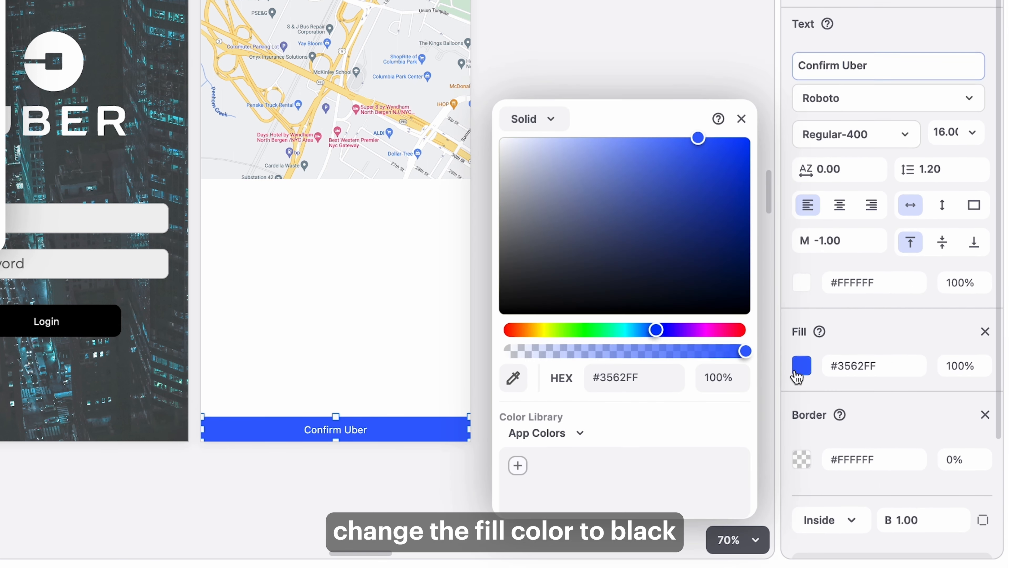
drag(638, 234, 432, 354)
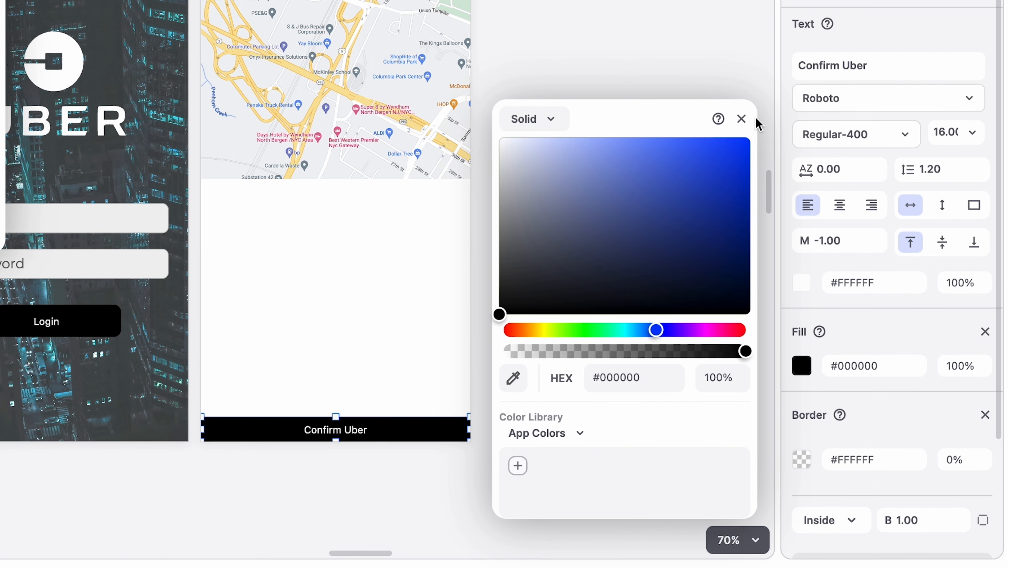
click(741, 119)
click(586, 192)
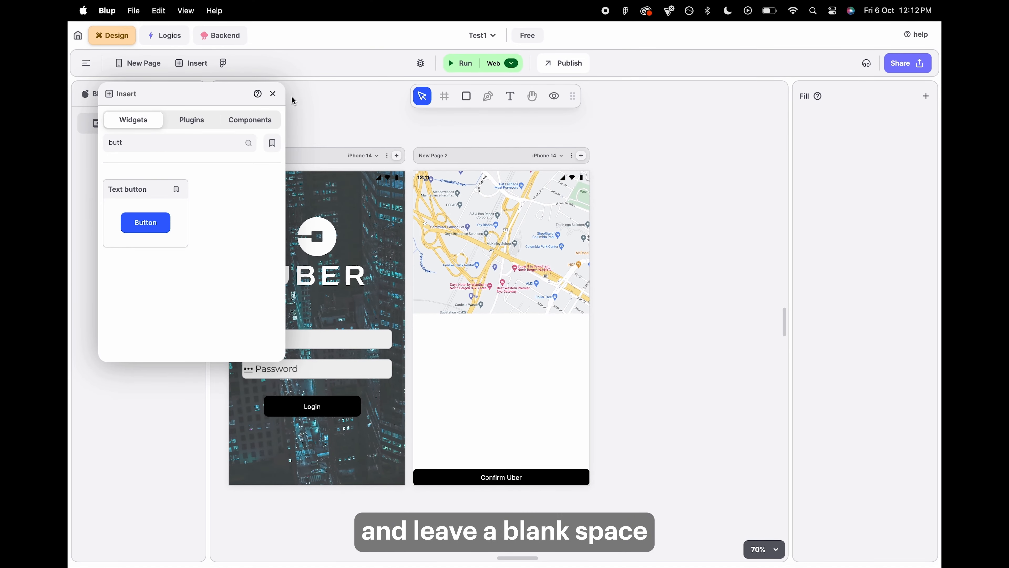
- Close the Insert window and activate the Text tool for the blank area below the map on New Page 2
click(273, 94)
click(511, 97)
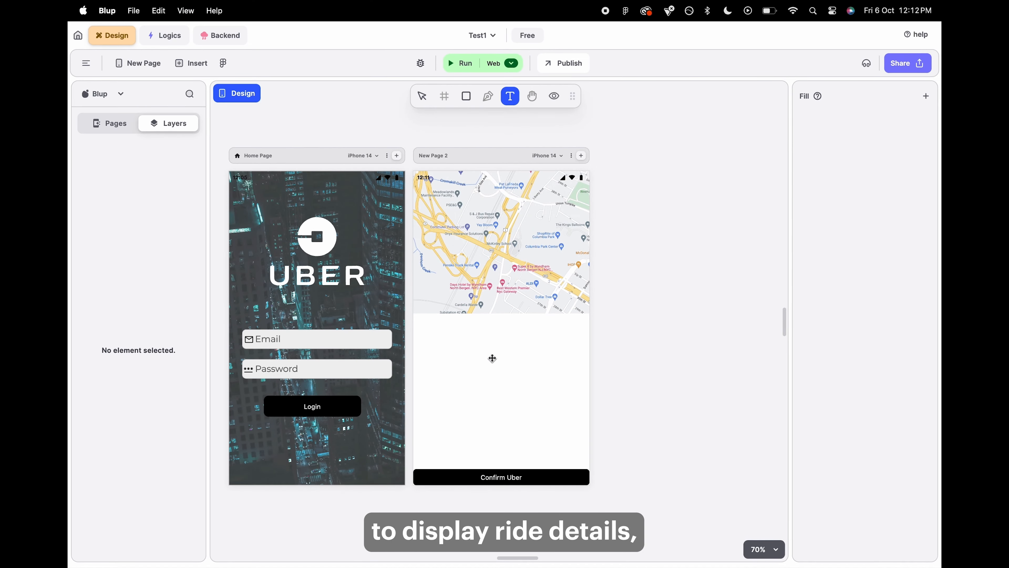